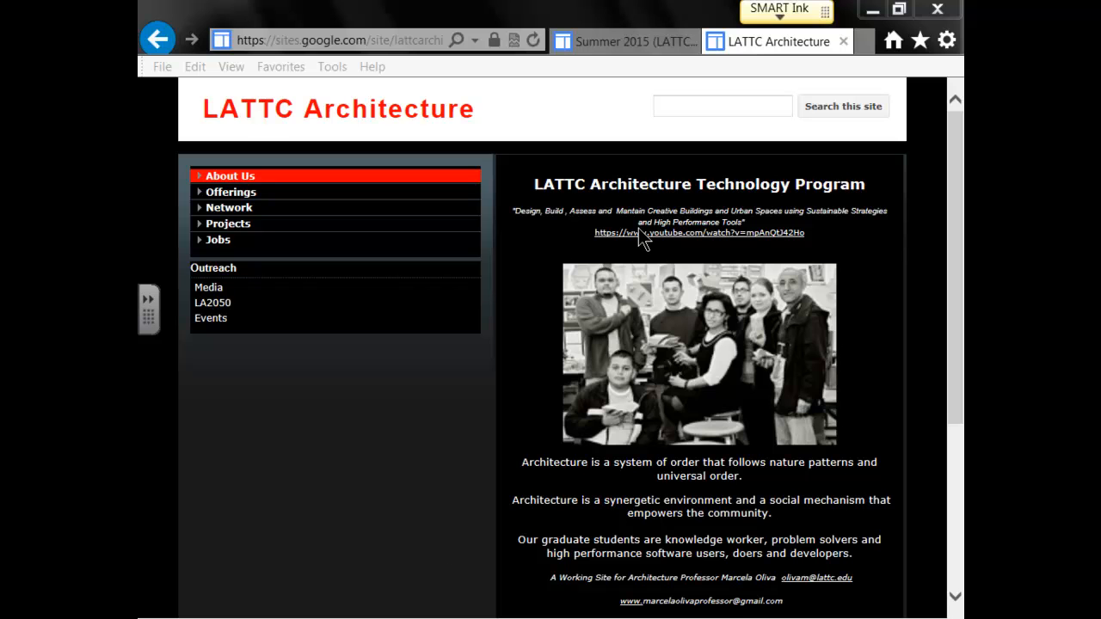
Step: Minimize the browser, switch to Windows Explorer and open Local Disk (C:)
{"action": "left_click", "coordinate": [883, 9]}
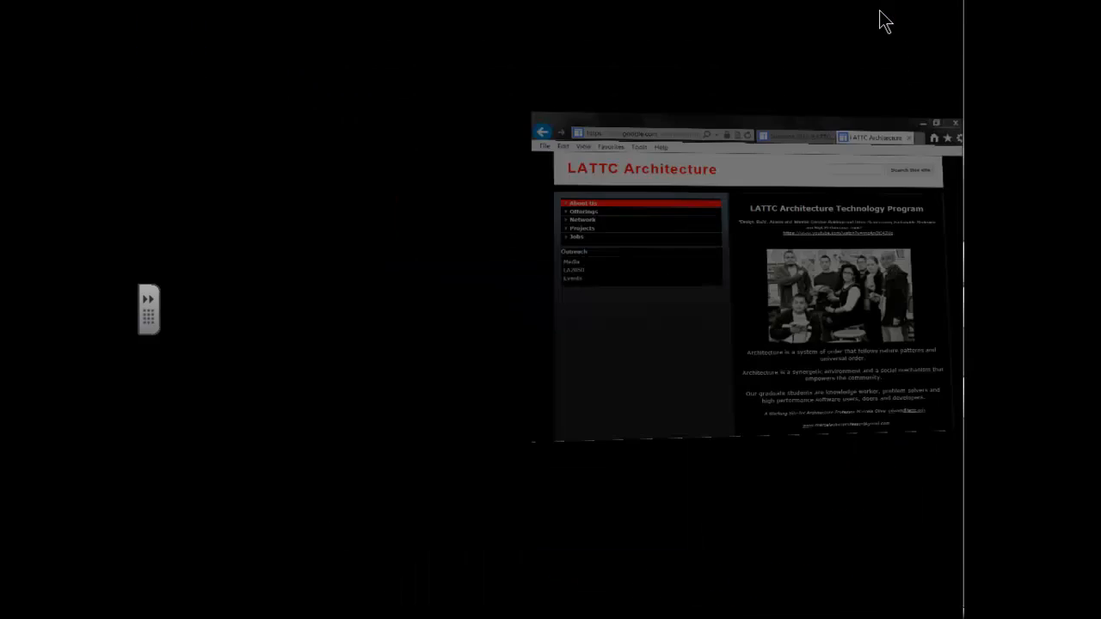
{"action": "mouse_move", "coordinate": [956, 228]}
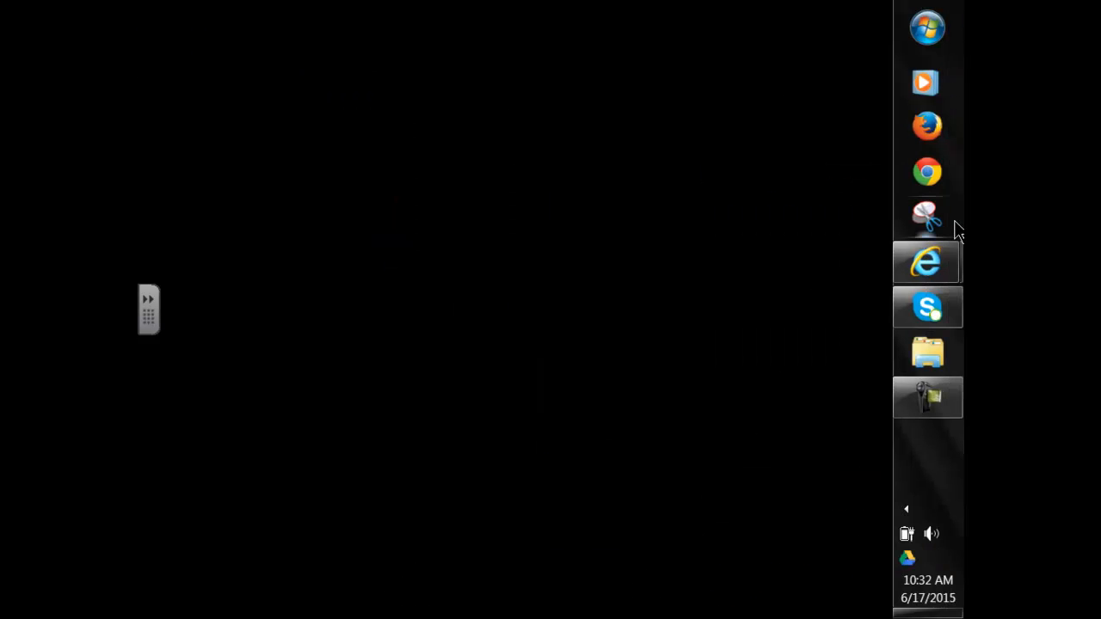
{"action": "left_click", "coordinate": [928, 360]}
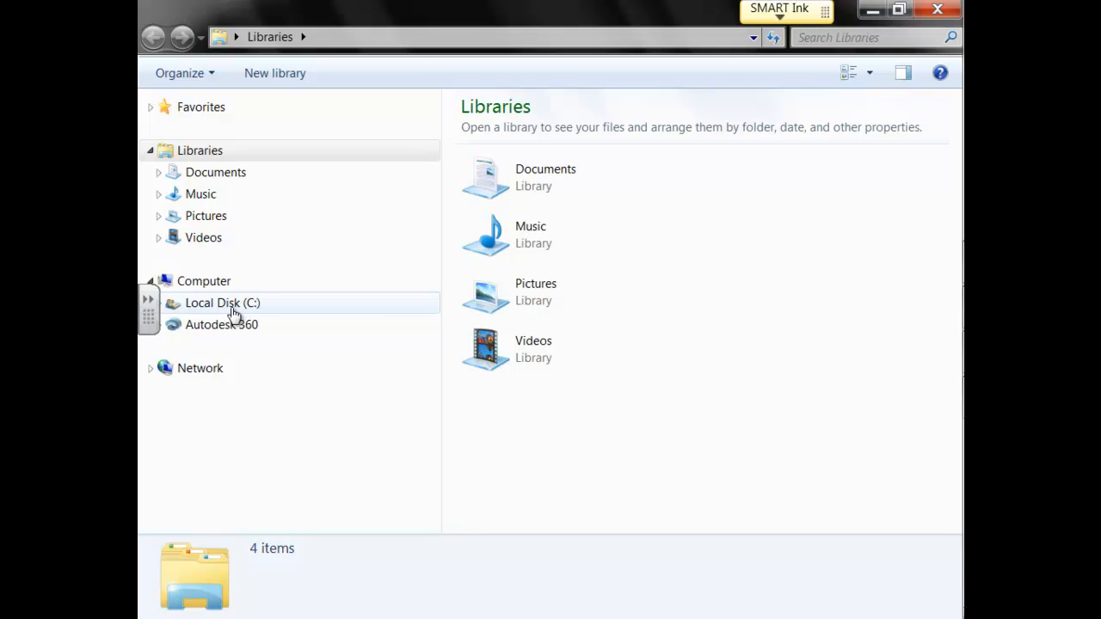
{"action": "left_click", "coordinate": [232, 313]}
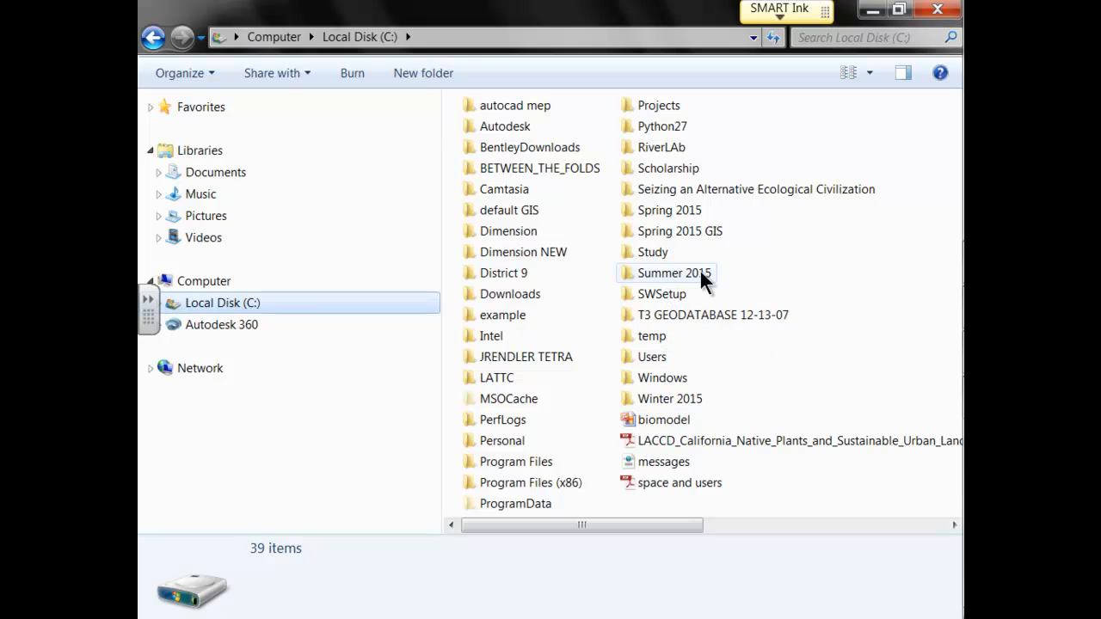
Step: Create a folder in Local Disk (C:) named "Summer 2015 Prof" followed by the professor's surname
{"action": "left_click", "coordinate": [409, 73]}
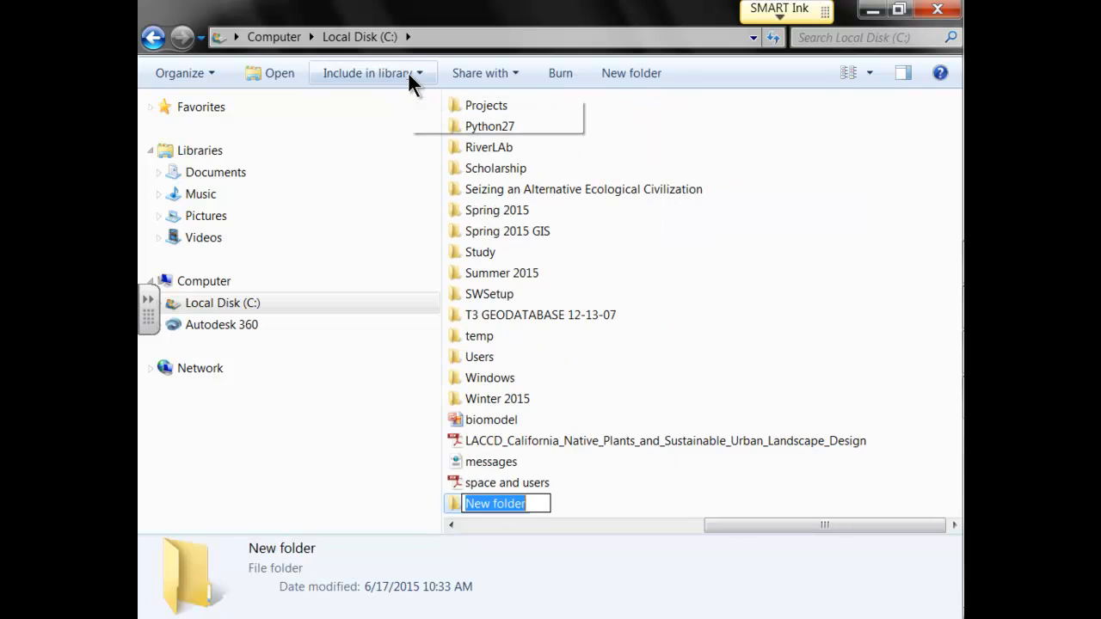
{"action": "type", "text": "Summer 2015"}
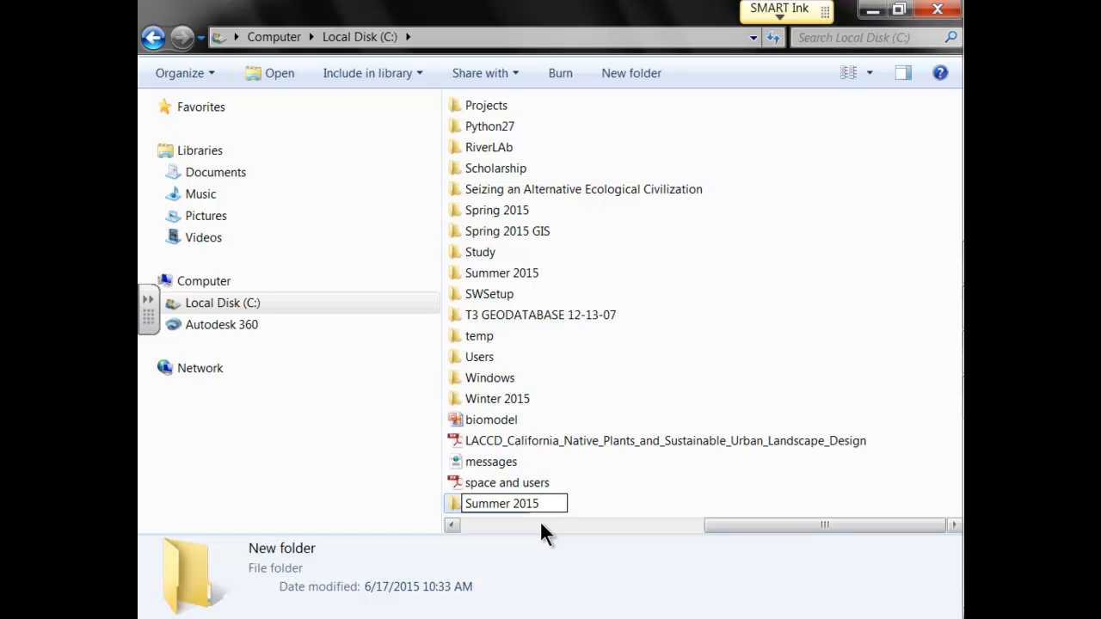
{"action": "type", "text": "Oliva"}
{"action": "key", "text": "BackSpace"}
{"action": "key", "text": "BackSpace"}
{"action": "key", "text": "BackSpace"}
{"action": "key", "text": "BackSpace"}
{"action": "key", "text": "BackSpace"}
{"action": "type", "text": "Prof Oliva"}
{"action": "key", "text": "Return"}
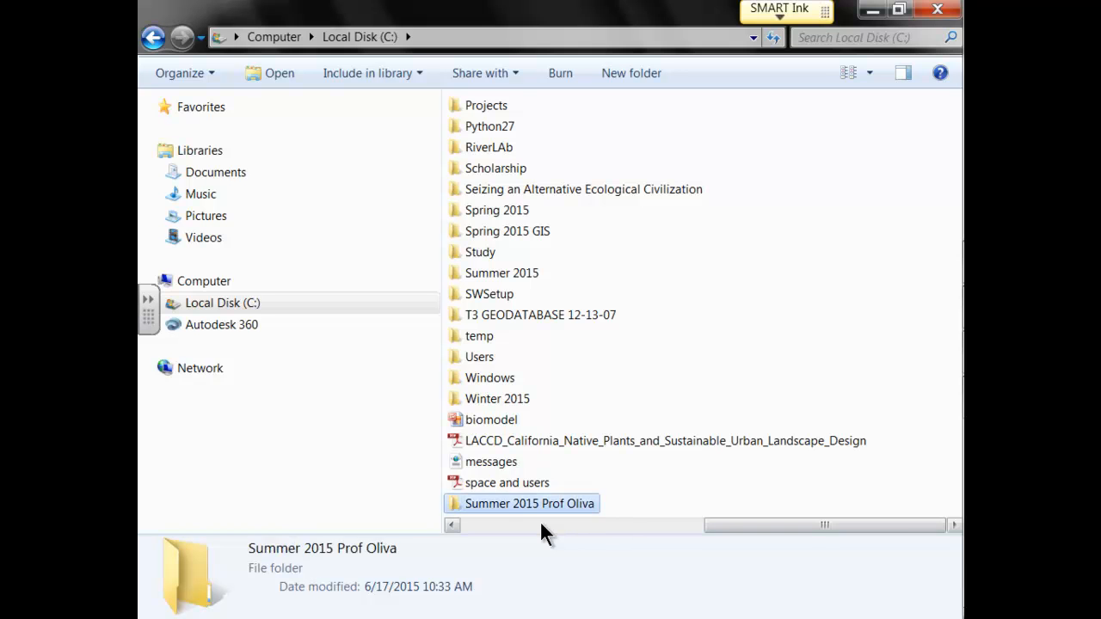
Step: Open the new Summer 2015 professor folder and create a folder named Research inside it
{"action": "key", "text": "Return"}
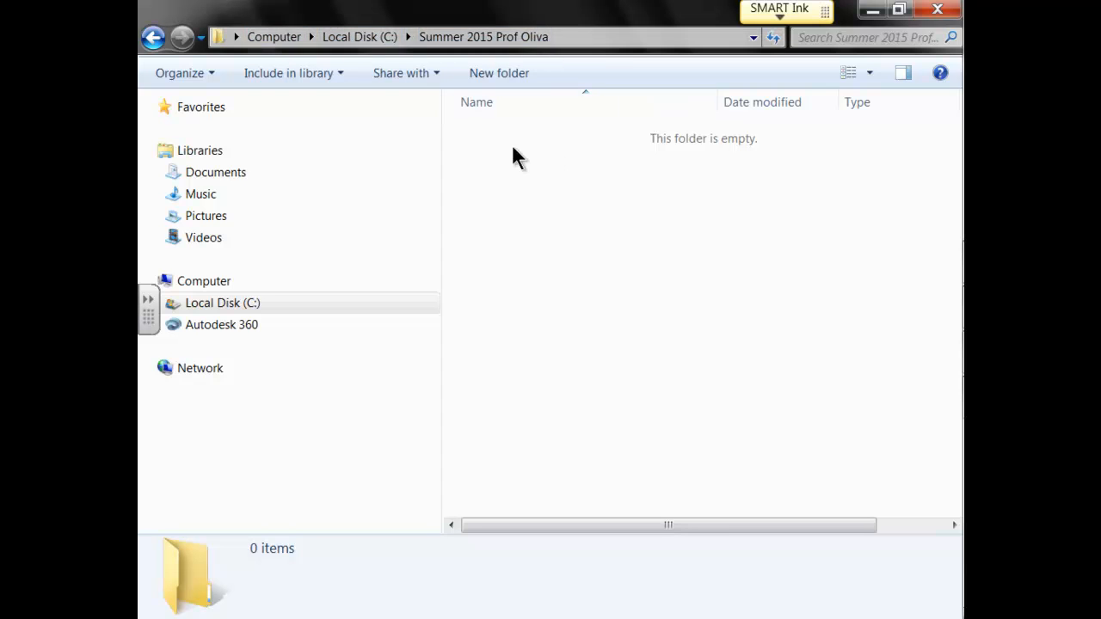
{"action": "left_click", "coordinate": [510, 72]}
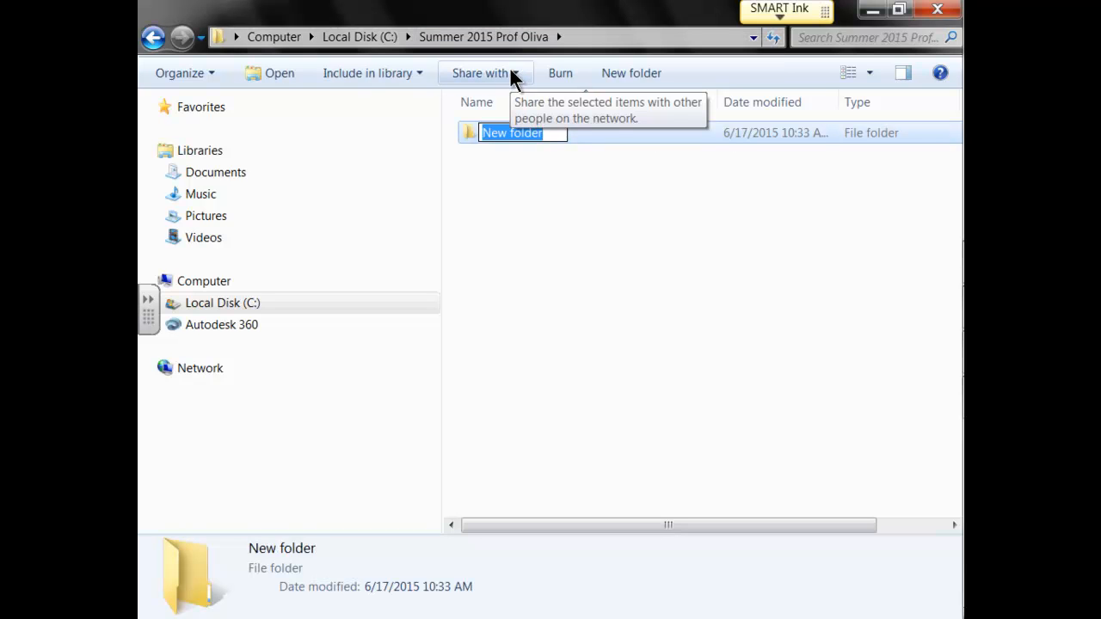
{"action": "type", "text": "Res"}
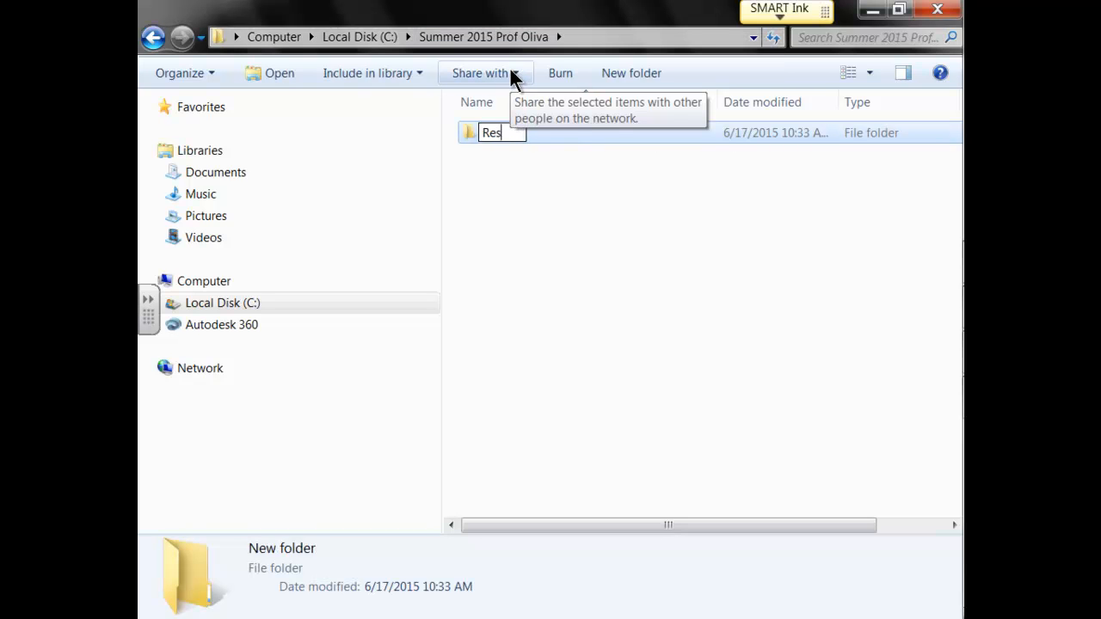
{"action": "type", "text": "earch"}
{"action": "key", "text": "Return"}
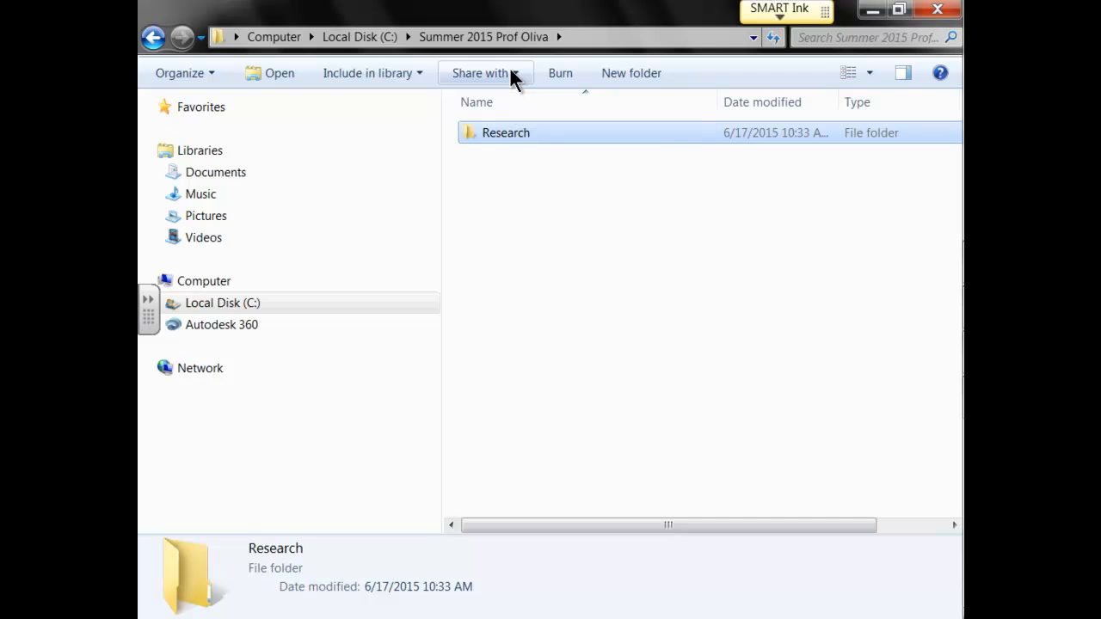
Step: Create a folder named Project 1 alongside Research in the Summer 2015 professor folder
{"action": "key", "text": "Return"}
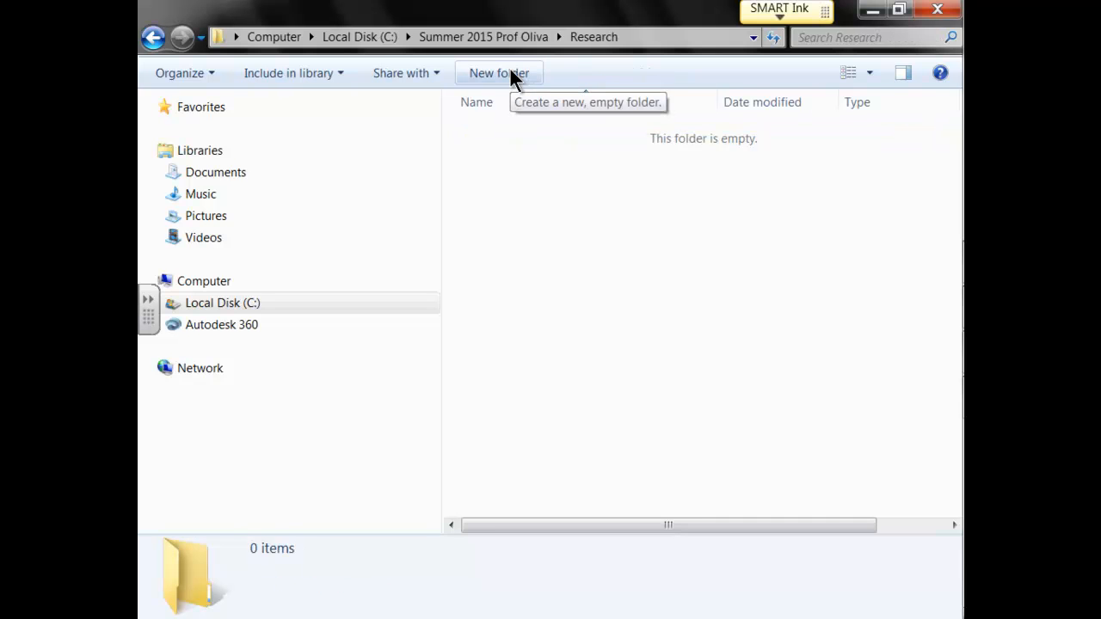
{"action": "left_click", "coordinate": [502, 45]}
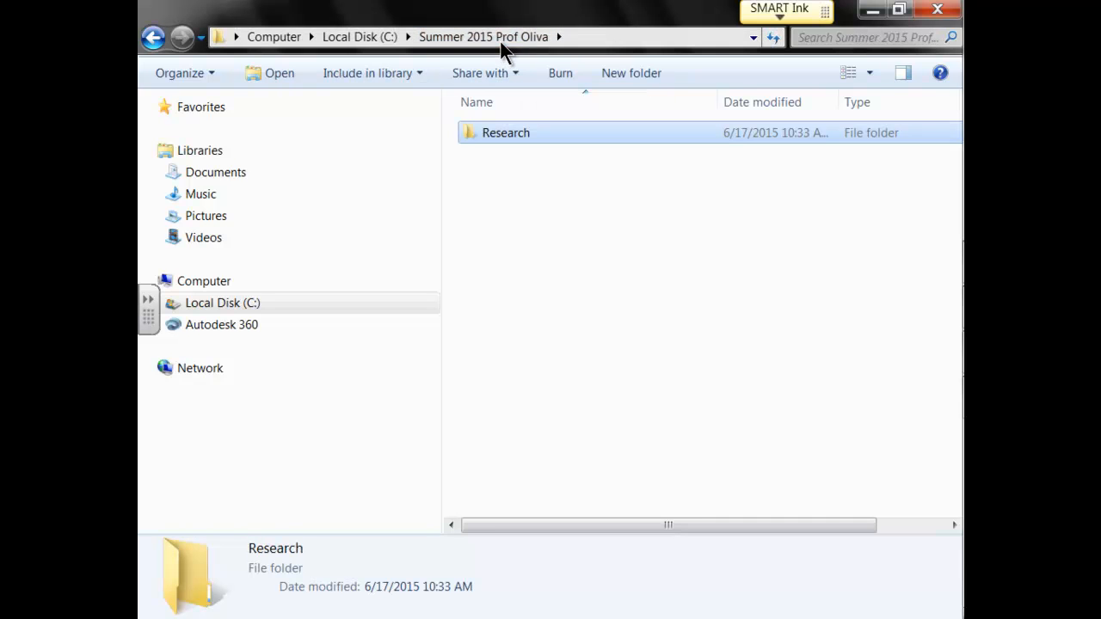
{"action": "left_click", "coordinate": [527, 131]}
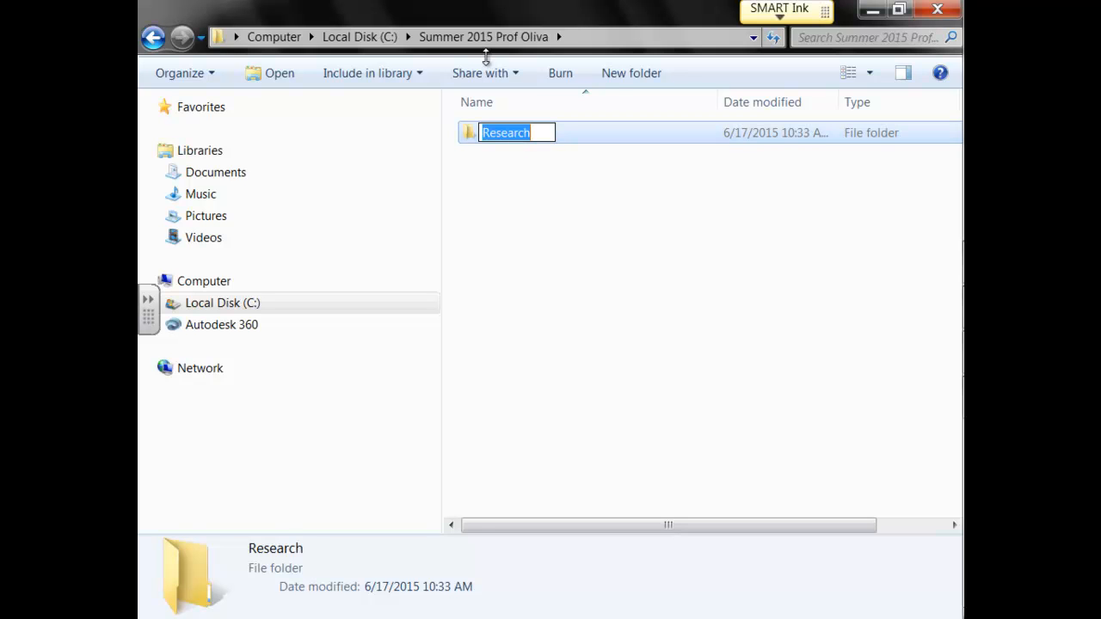
{"action": "left_click", "coordinate": [481, 40]}
{"action": "left_click", "coordinate": [626, 75]}
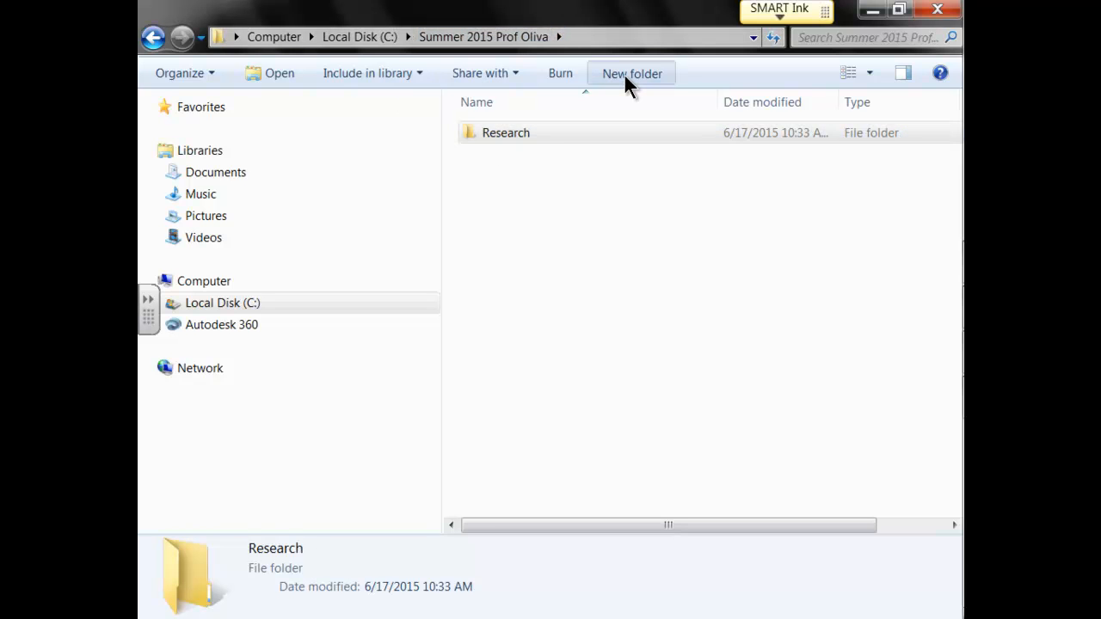
{"action": "type", "text": "Project 1"}
{"action": "key", "text": "Return"}
Step: Open the Project 1 folder and create a folder named Examples inside it
{"action": "key", "text": "Return"}
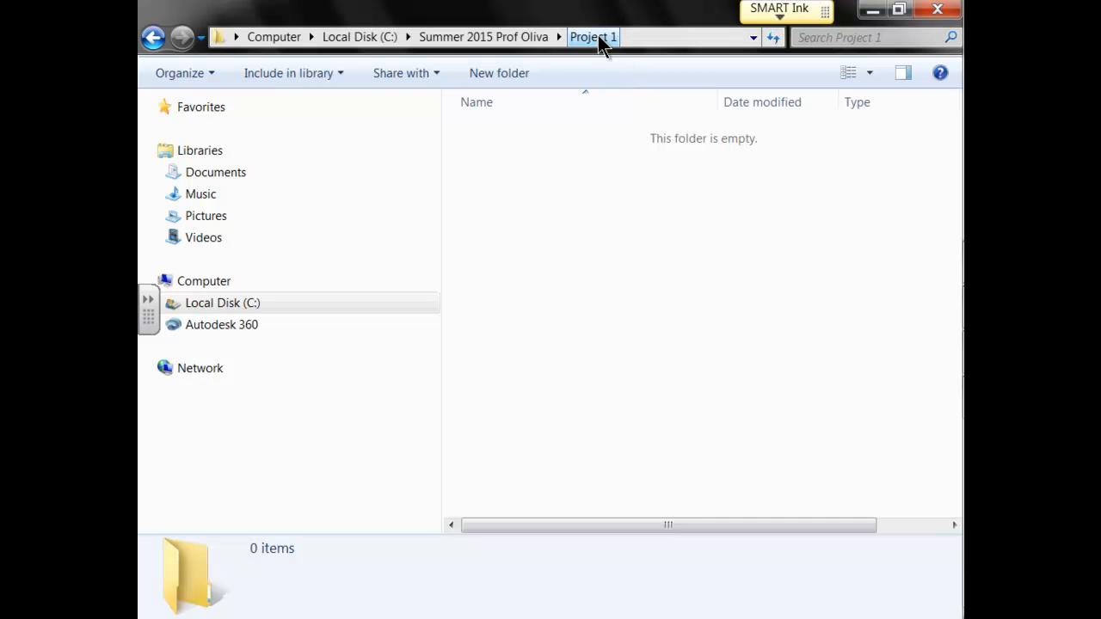
{"action": "left_click", "coordinate": [496, 73]}
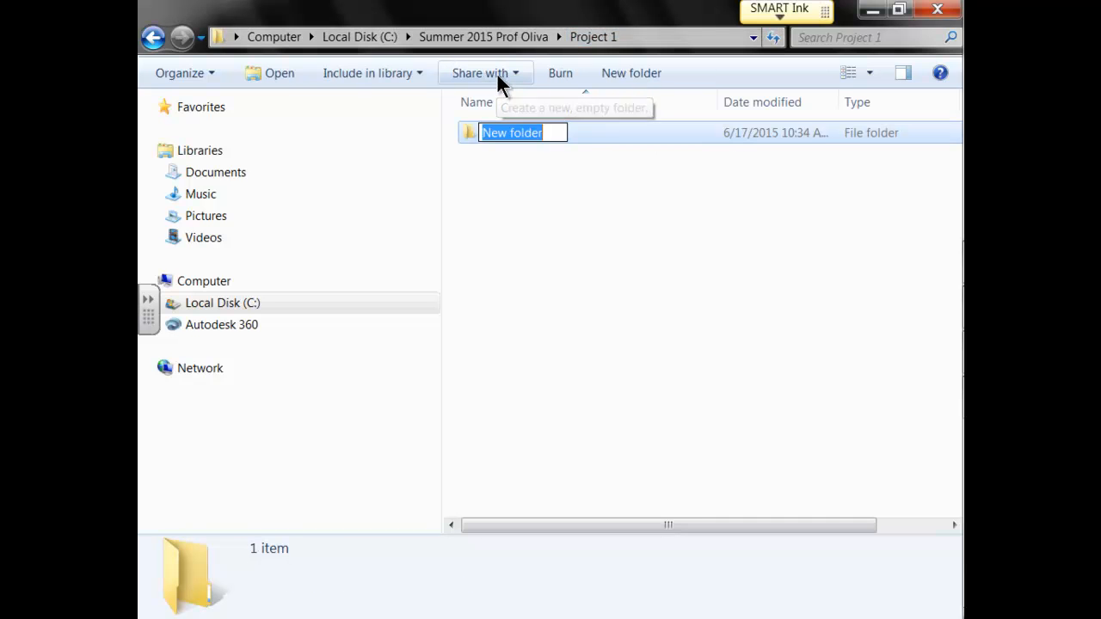
{"action": "type", "text": "Examples"}
{"action": "key", "text": "Return"}
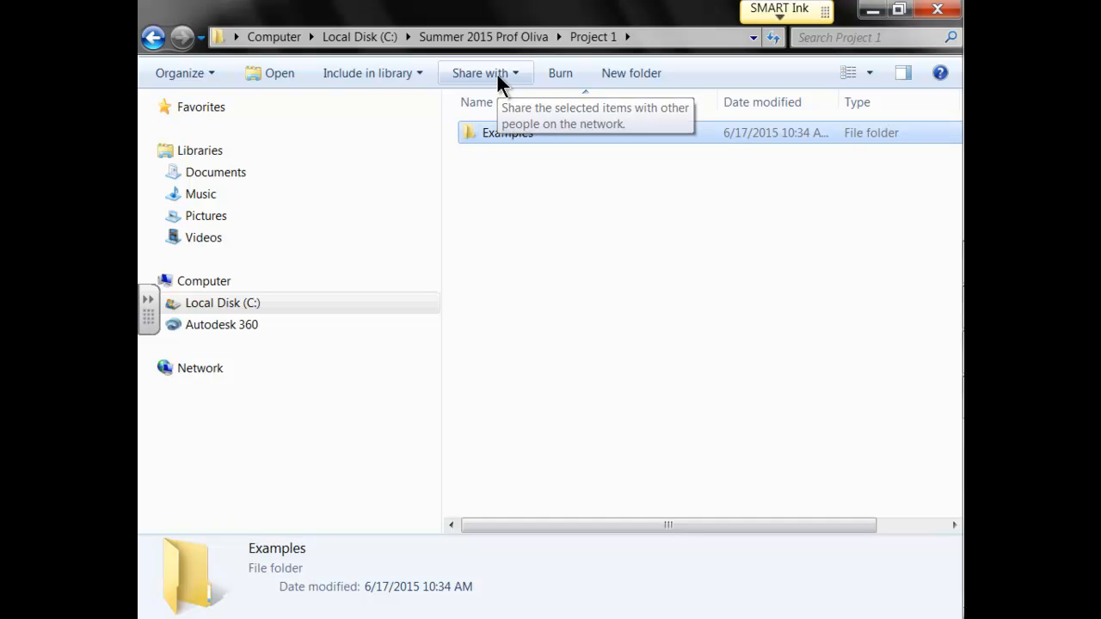
Step: Create a folder named CAD BIM alongside Examples in the Project 1 folder
{"action": "key", "text": "Return"}
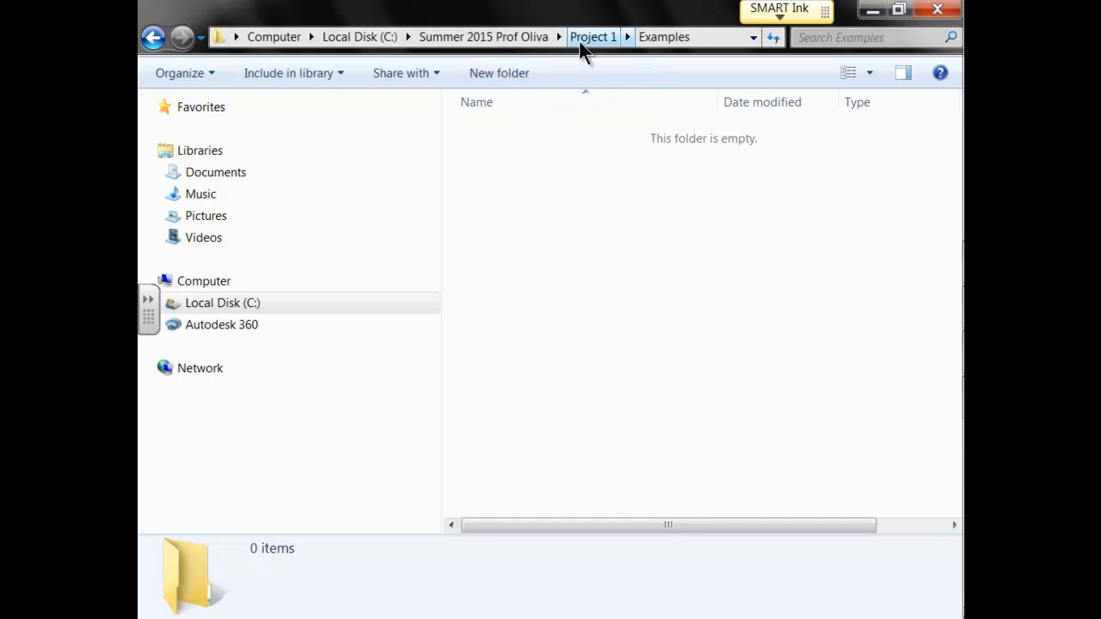
{"action": "left_click", "coordinate": [579, 41]}
{"action": "left_click", "coordinate": [630, 75]}
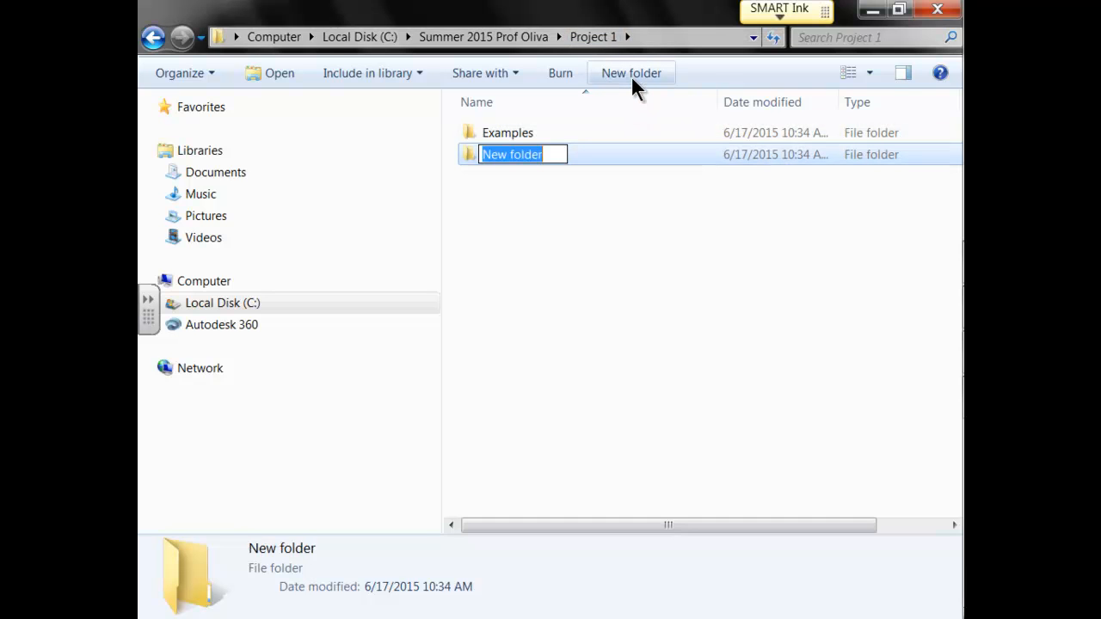
{"action": "type", "text": "CAD "}
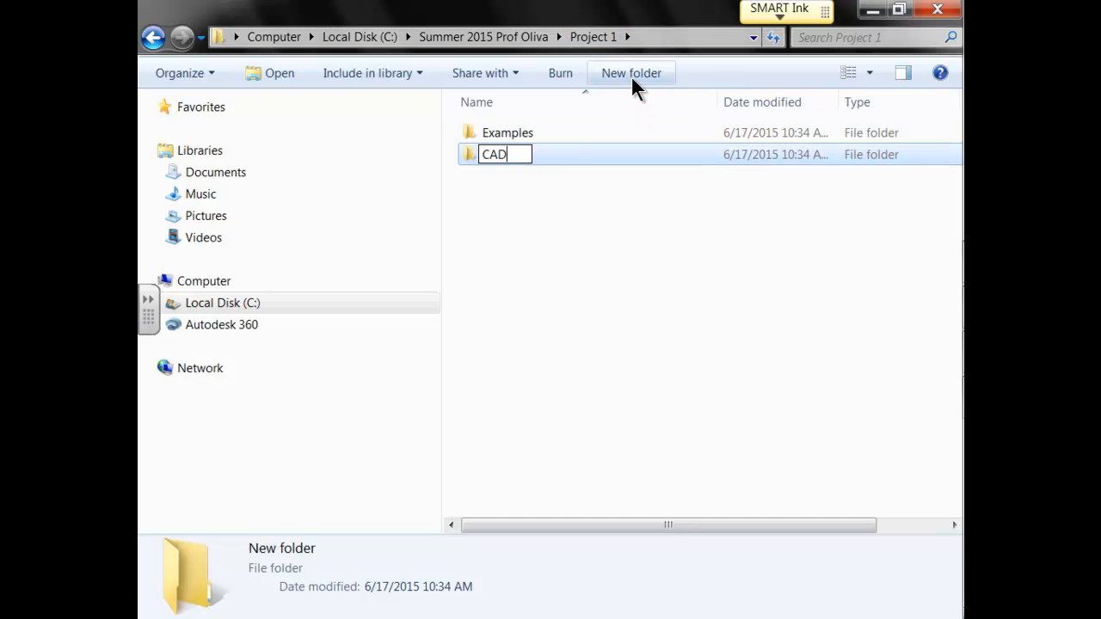
{"action": "type", "text": "BIM draw"}
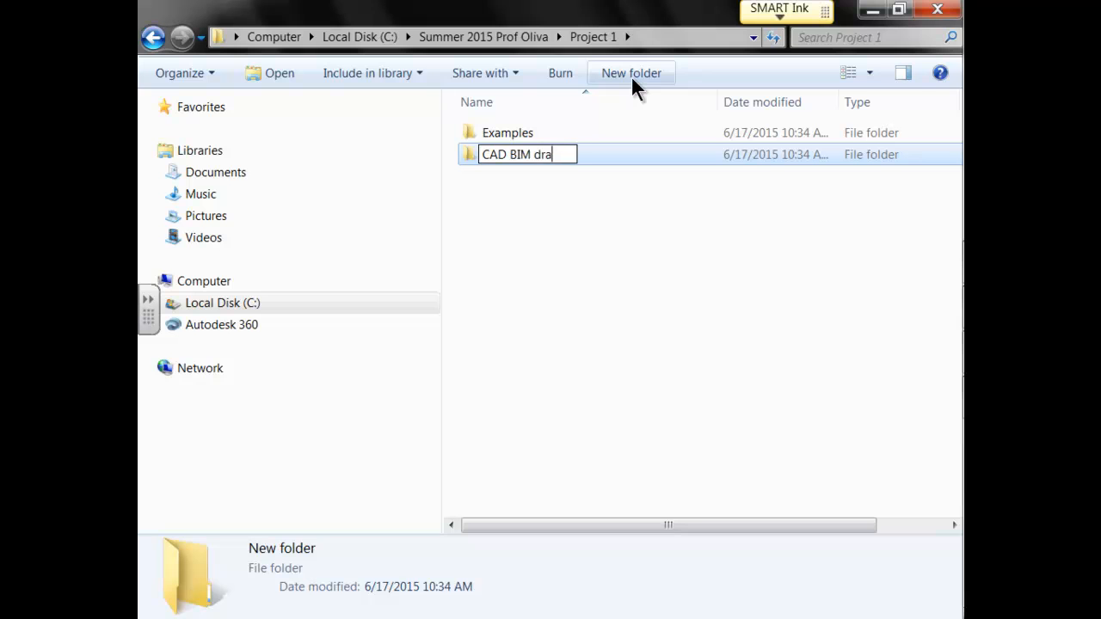
{"action": "key", "text": "BackSpace"}
{"action": "key", "text": "BackSpace"}
{"action": "key", "text": "BackSpace"}
{"action": "key", "text": "BackSpace"}
{"action": "key", "text": "Return"}
Step: Create a third folder named Resources in the Project 1 folder
{"action": "left_click", "coordinate": [600, 36]}
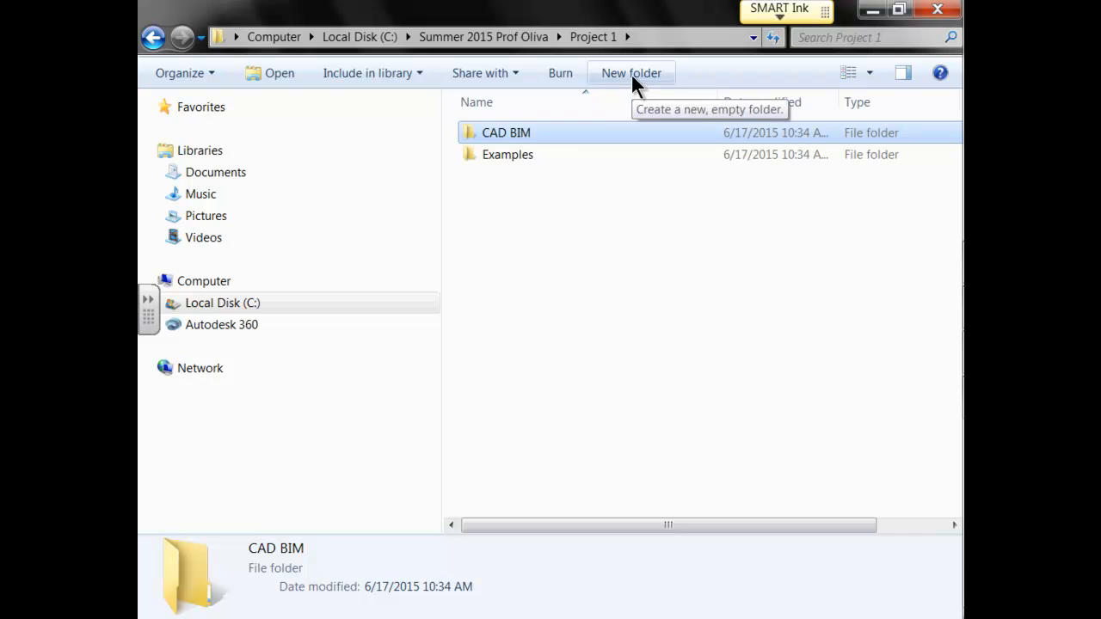
{"action": "left_click", "coordinate": [615, 73]}
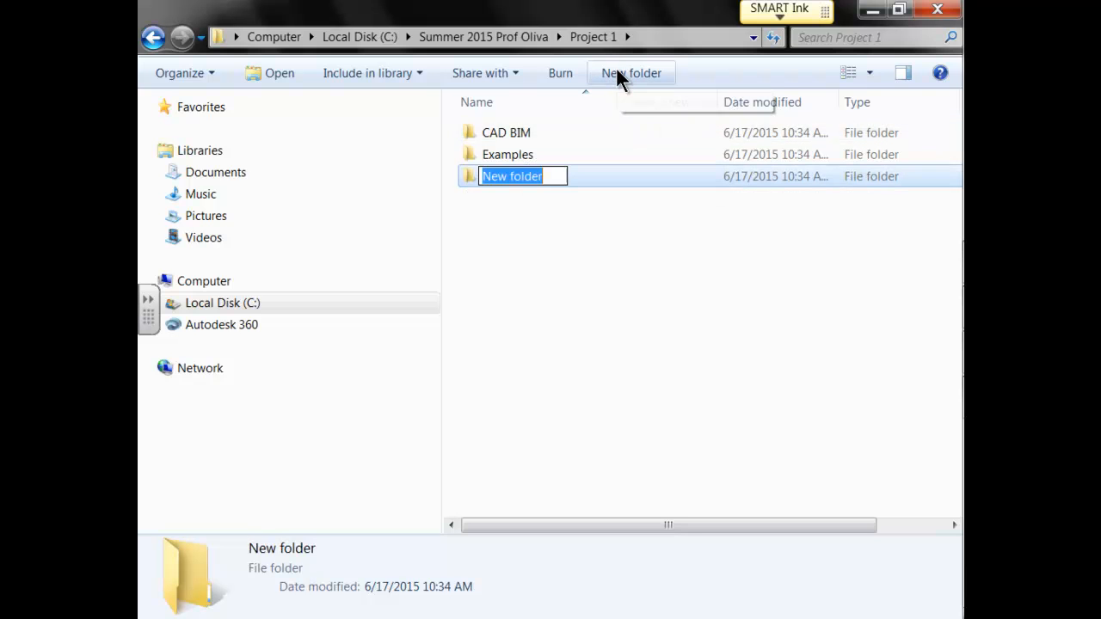
{"action": "type", "text": "Re"}
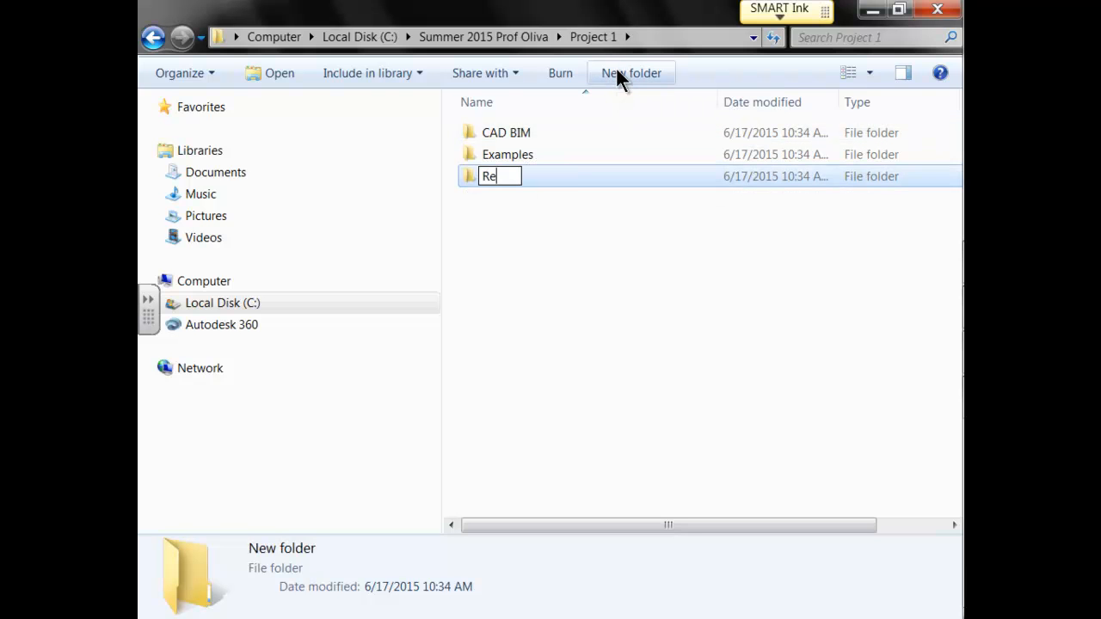
{"action": "type", "text": "sources"}
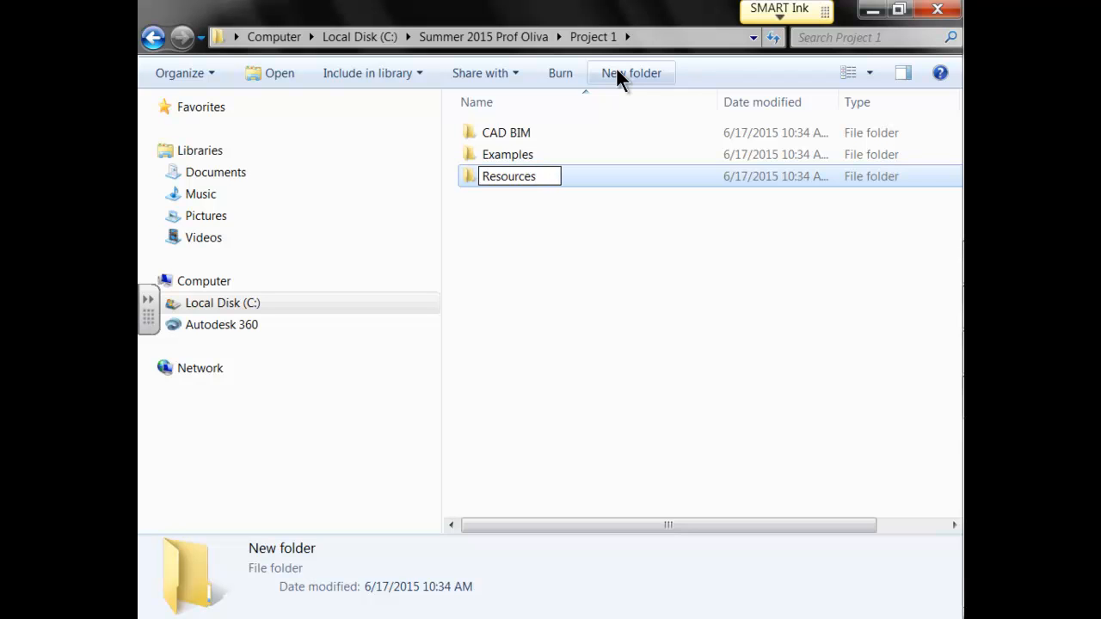
{"action": "key", "text": "Return"}
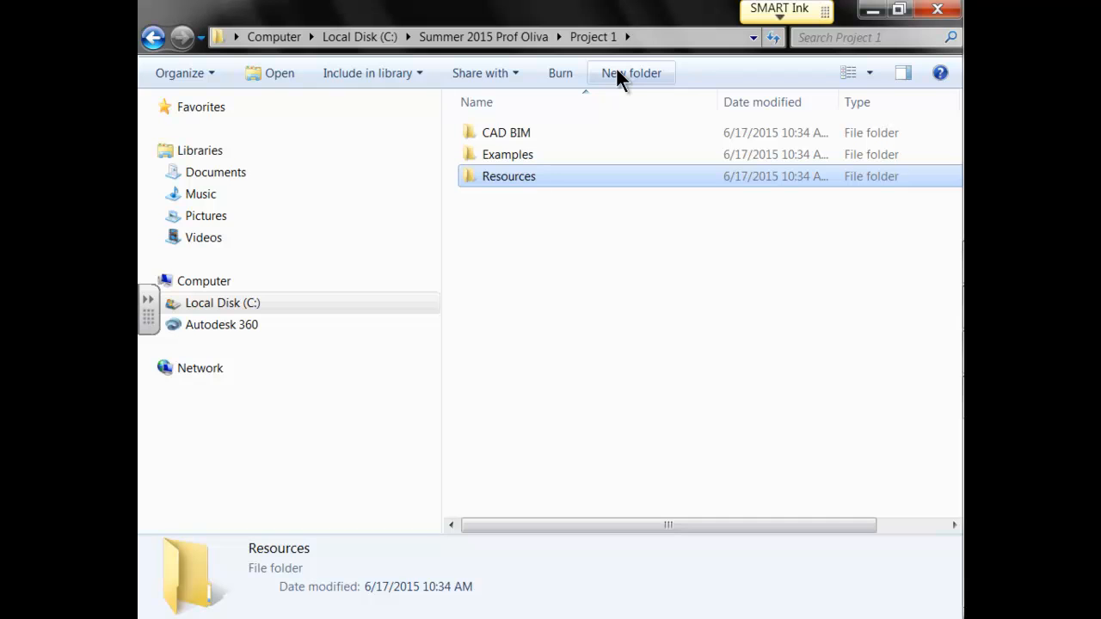
Step: Go back to the Summer 2015 professor folder and rename the Project 1 folder as Week ONE
{"action": "left_click", "coordinate": [494, 37]}
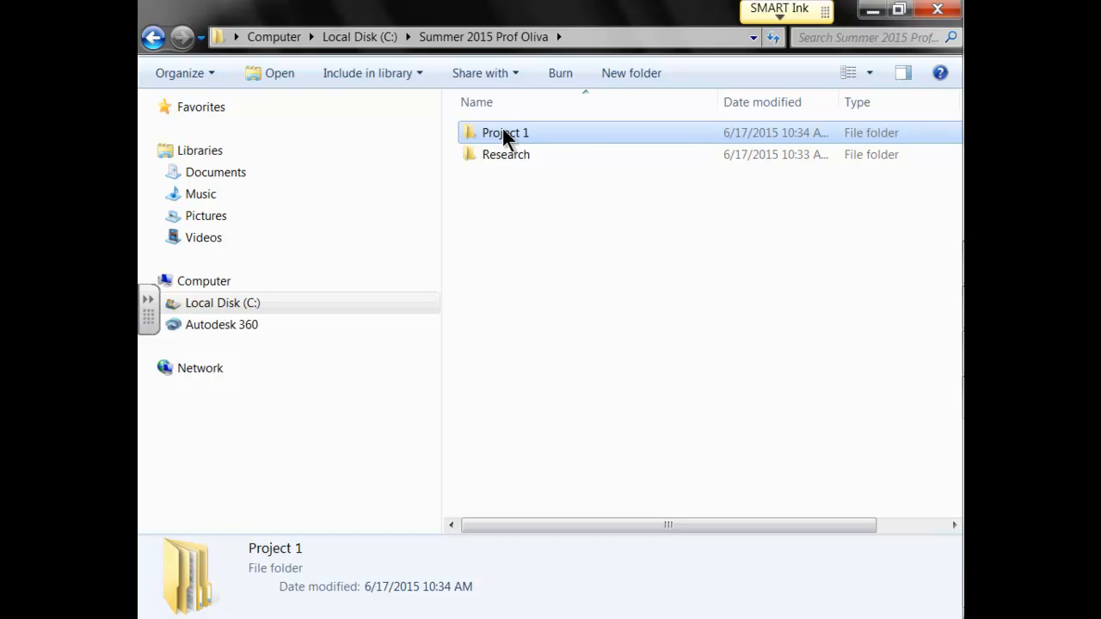
{"action": "right_click", "coordinate": [502, 129]}
{"action": "left_click", "coordinate": [586, 398]}
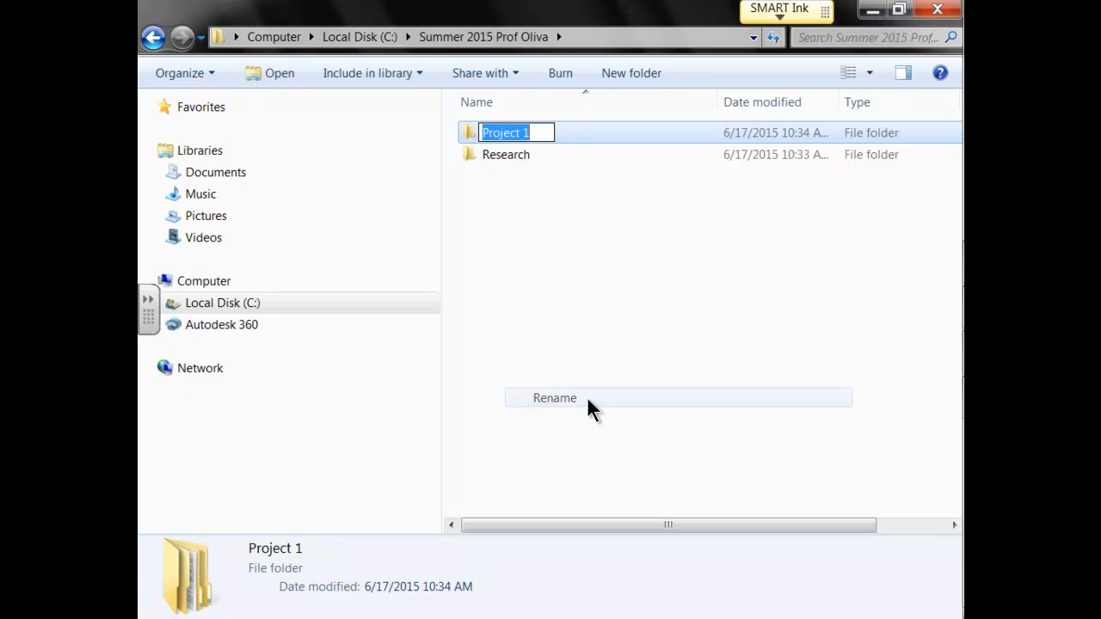
{"action": "type", "text": "Week ONE"}
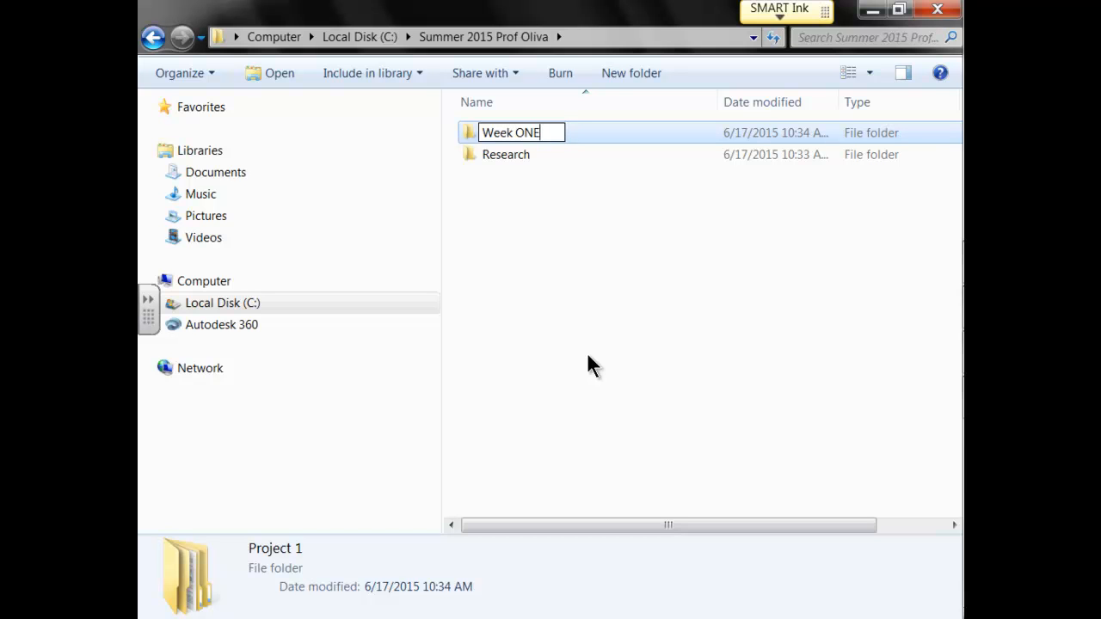
{"action": "key", "text": "Return"}
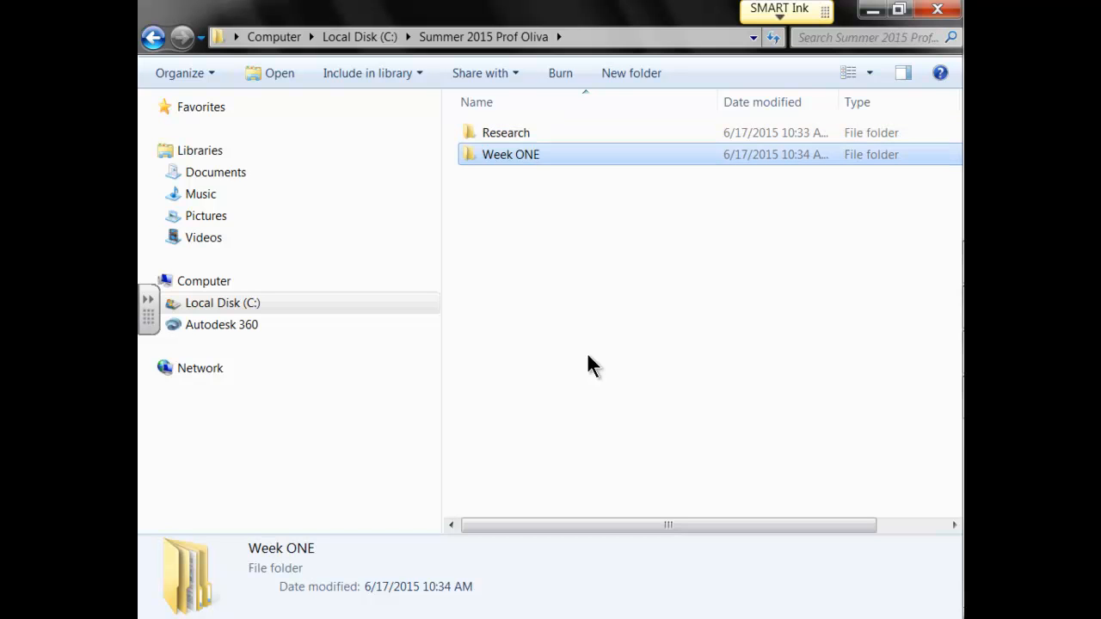
Step: Create a folder named Project One alongside Research and Week ONE
{"action": "left_click", "coordinate": [527, 152]}
{"action": "left_click", "coordinate": [462, 153]}
{"action": "left_click", "coordinate": [610, 76]}
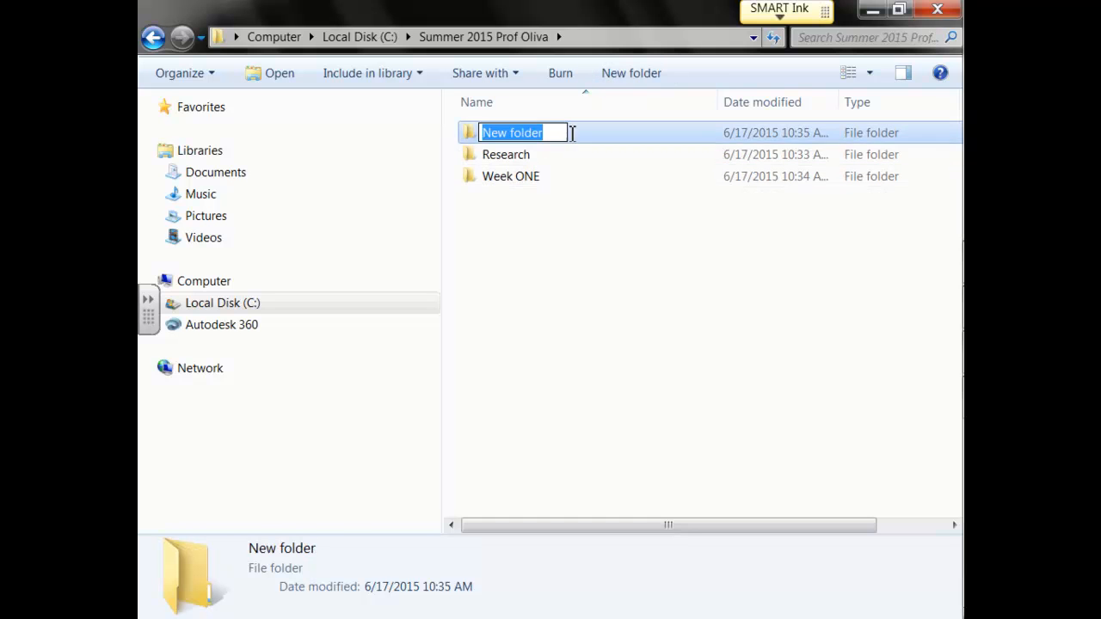
{"action": "type", "text": "Proje"}
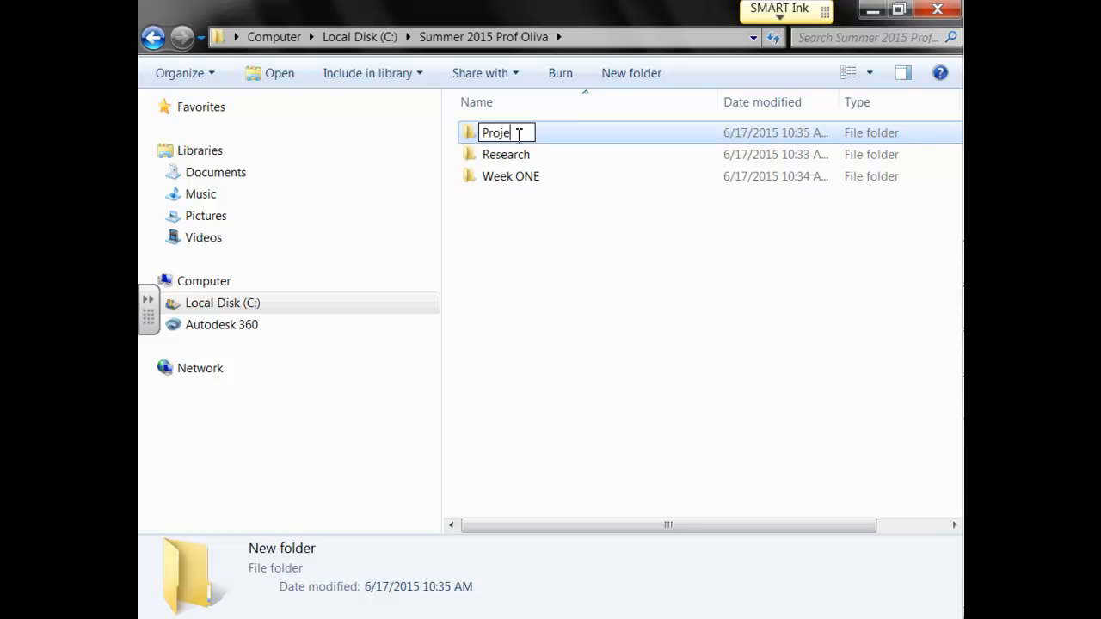
{"action": "type", "text": "ct One"}
{"action": "key", "text": "Return"}
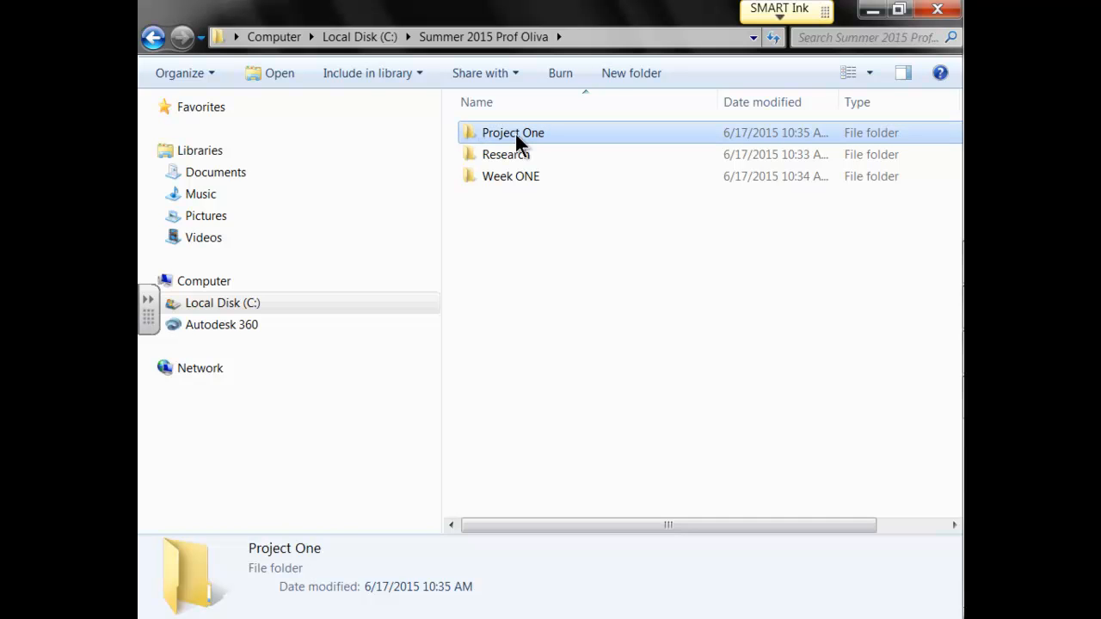
Step: Move the Project One folder into the Week ONE folder
{"action": "left_click_drag", "start_coordinate": [514, 131], "coordinate": [514, 178]}
{"action": "left_click", "coordinate": [512, 155]}
{"action": "left_click", "coordinate": [512, 155]}
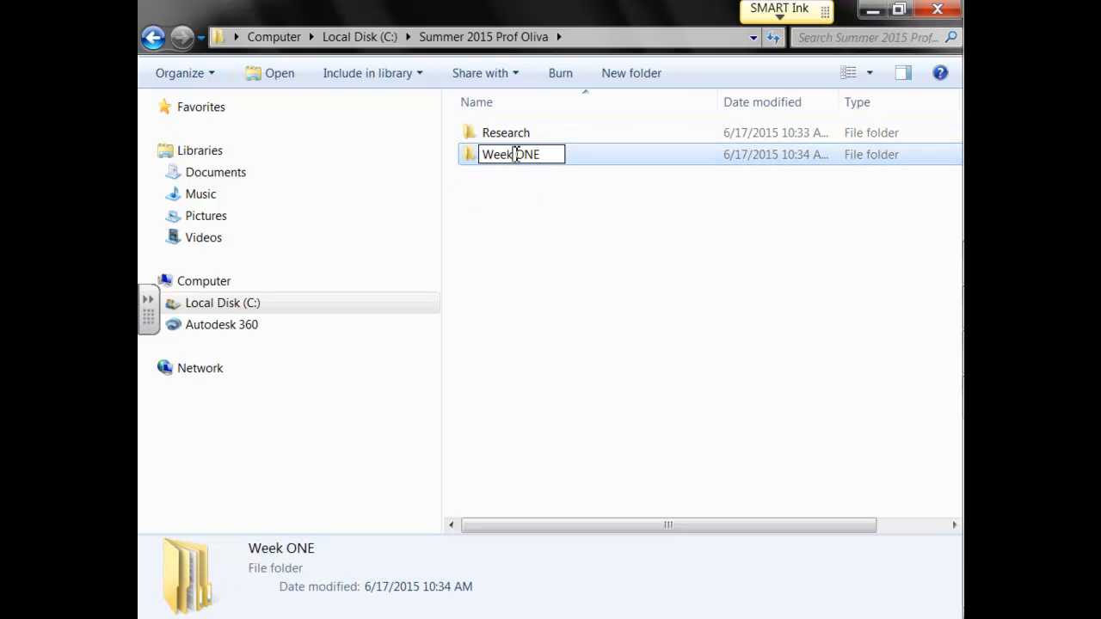
{"action": "left_click", "coordinate": [471, 159]}
Step: Open Week ONE and move its CAD BIM, Examples and Resources folders into Project One
{"action": "double_click", "coordinate": [471, 155]}
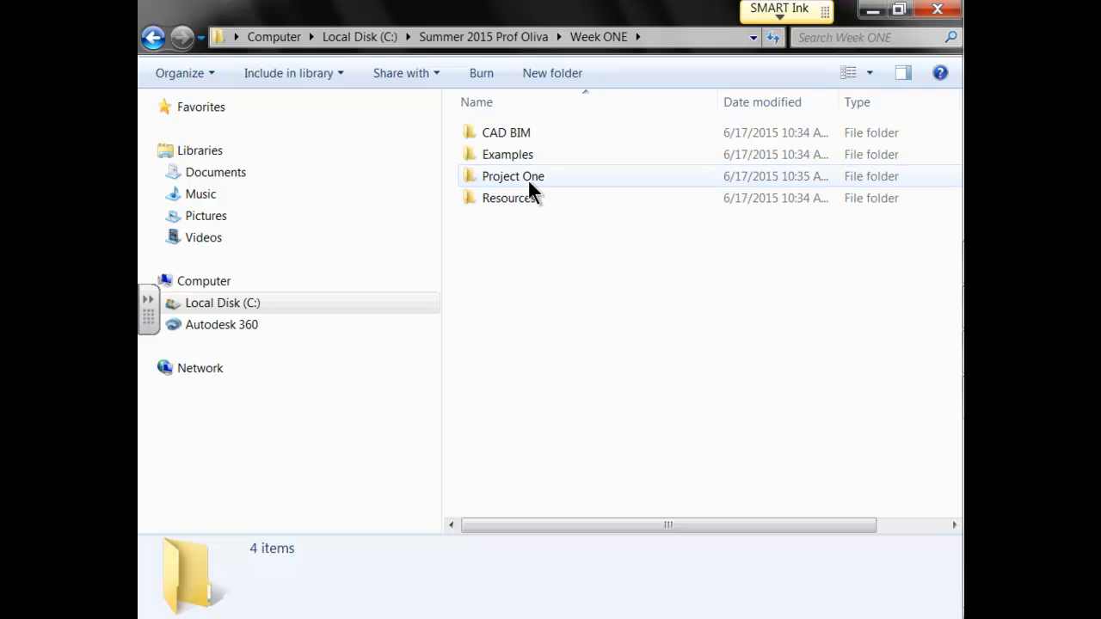
{"action": "left_click_drag", "start_coordinate": [494, 135], "coordinate": [503, 179]}
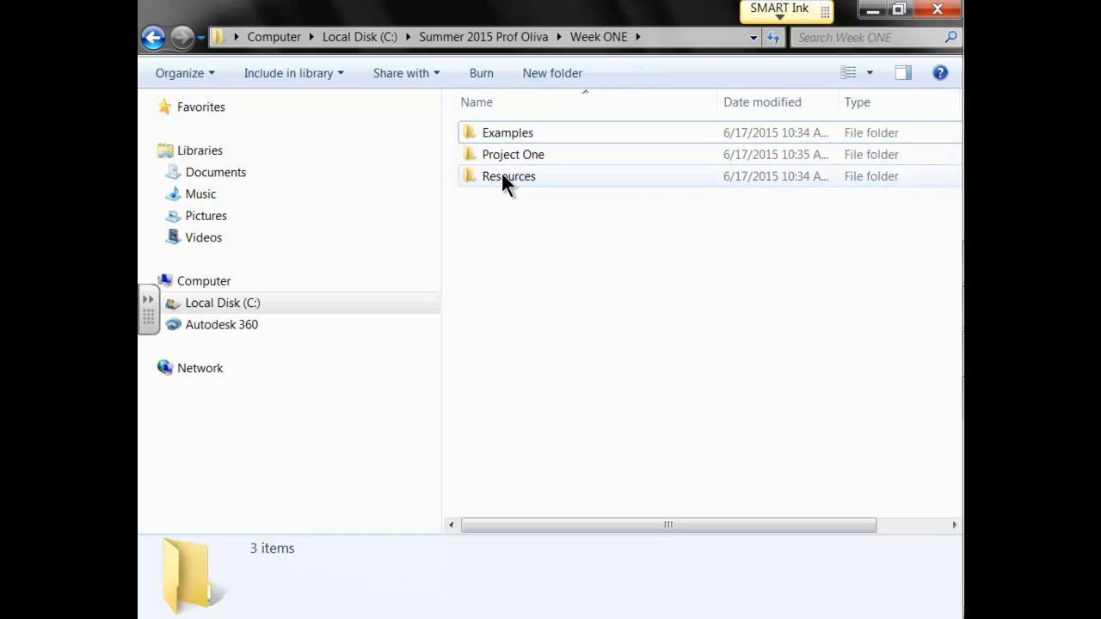
{"action": "mouse_move", "coordinate": [504, 135]}
{"action": "left_mouse_down"}
{"action": "mouse_move", "coordinate": [505, 155]}
{"action": "mouse_move", "coordinate": [505, 133]}
{"action": "left_mouse_up"}
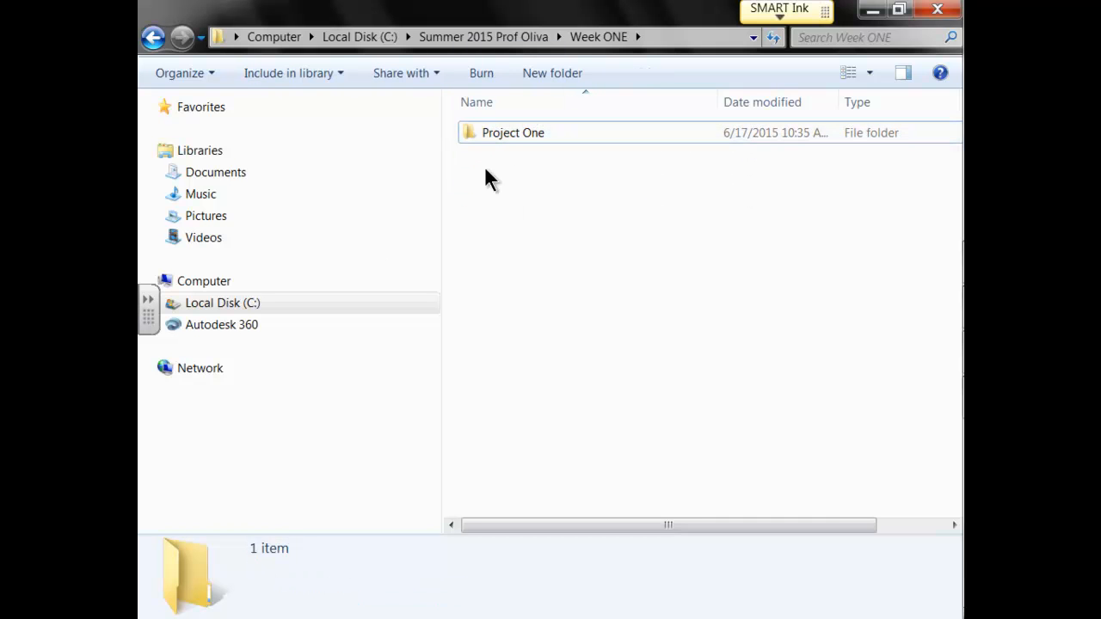
Step: Expand the Summer 2015 professor folder in the folder tree and rename its Research folder as Misc
{"action": "left_click_drag", "start_coordinate": [152, 322], "coordinate": [149, 246]}
{"action": "left_click", "coordinate": [159, 303]}
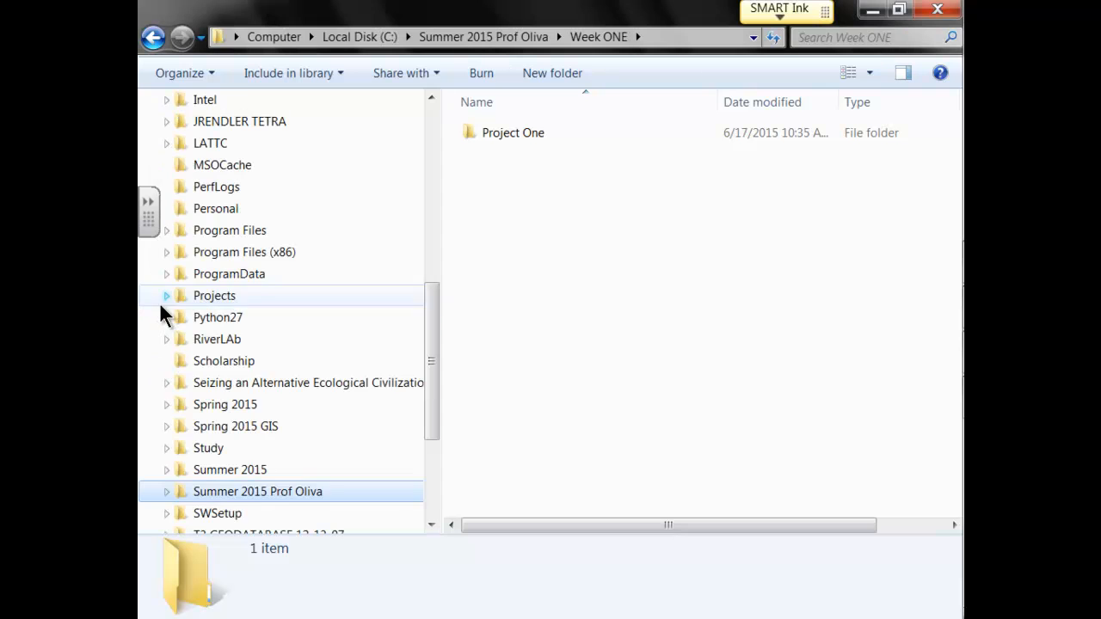
{"action": "left_click", "coordinate": [166, 492]}
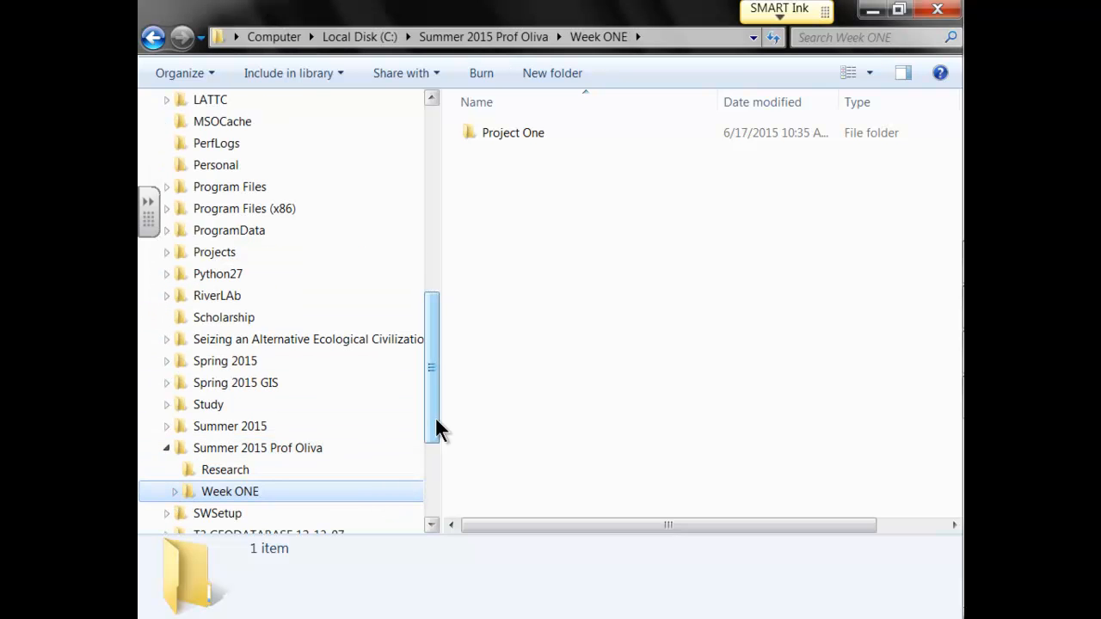
{"action": "scroll", "coordinate": [434, 426], "scroll_direction": "down", "scroll_amount": 2}
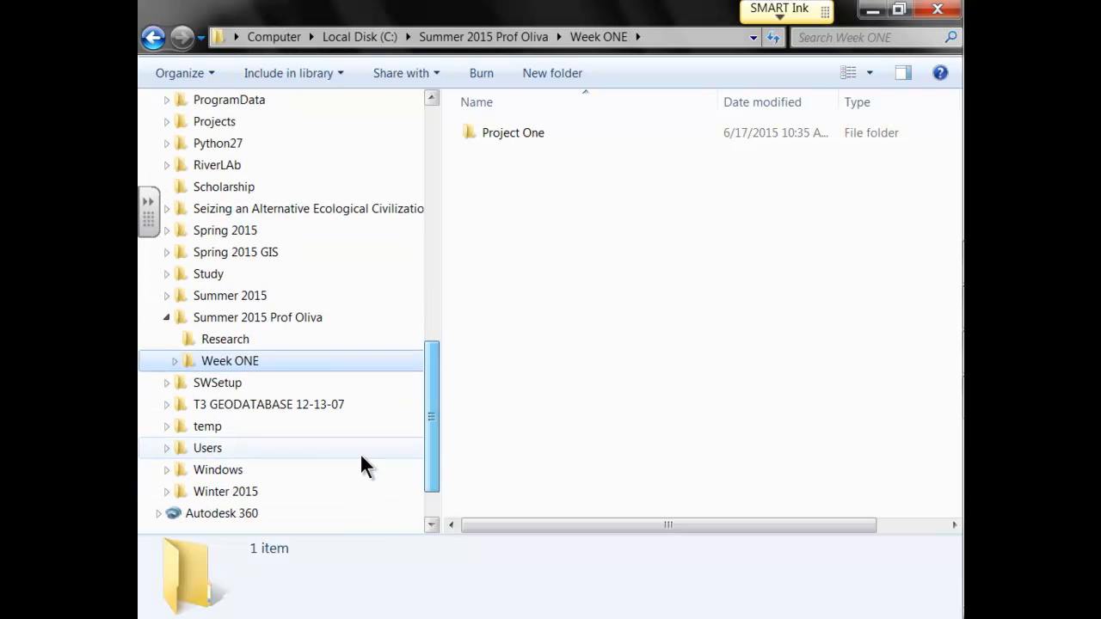
{"action": "left_click", "coordinate": [236, 344]}
{"action": "right_click", "coordinate": [237, 344]}
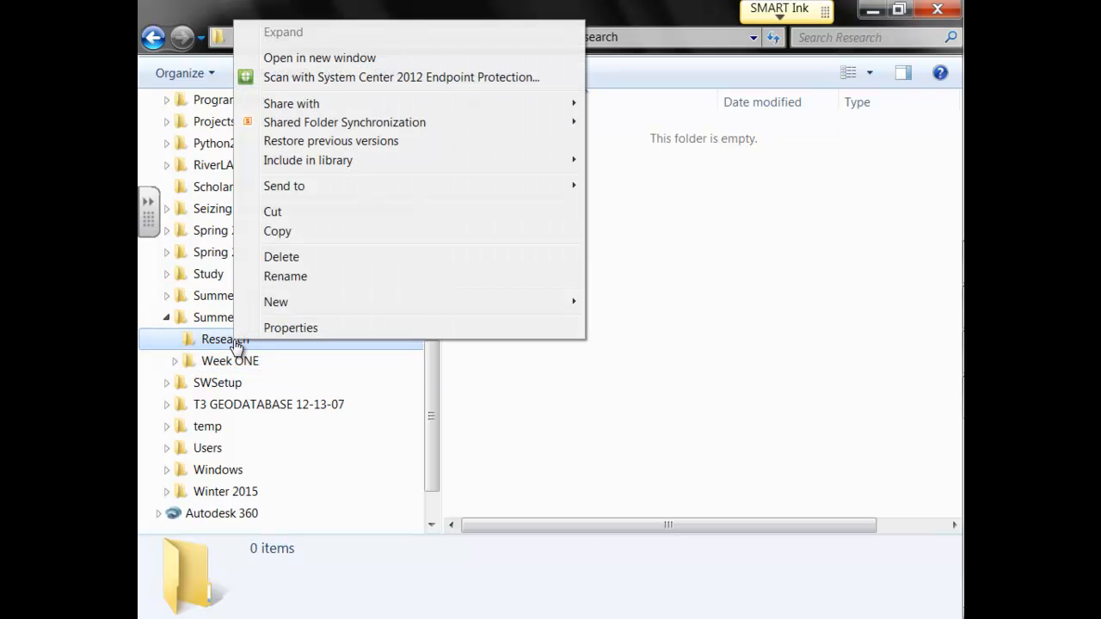
{"action": "left_click", "coordinate": [324, 277]}
{"action": "type", "text": "Misc"}
{"action": "key", "text": "Return"}
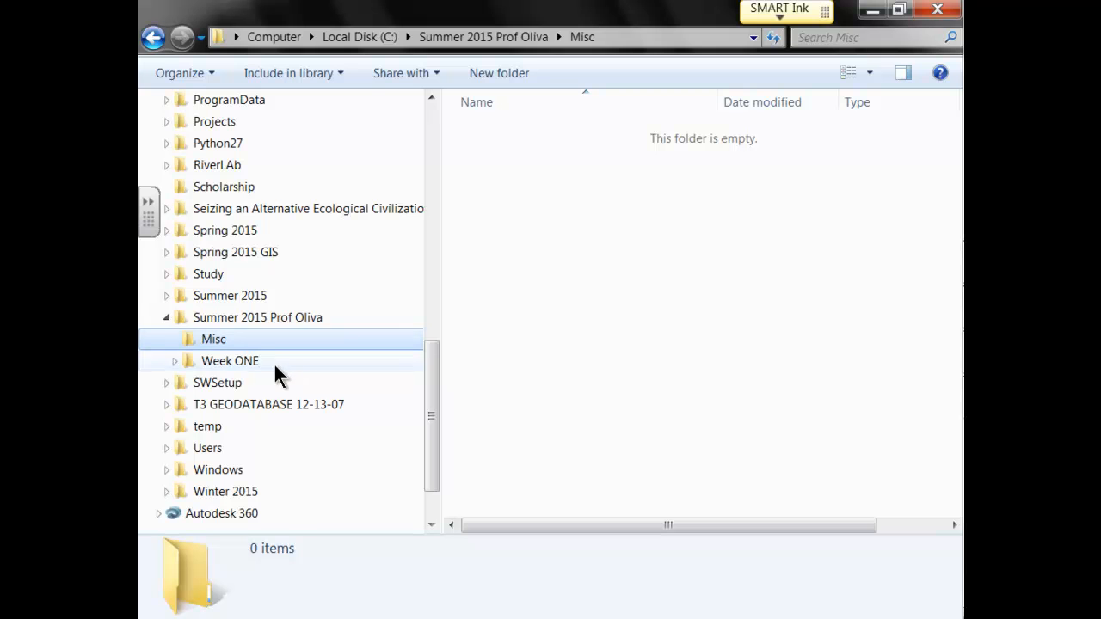
Step: Expand Week ONE and Project One in the folder tree and create a folder named Project Two inside Week ONE
{"action": "left_click", "coordinate": [172, 362]}
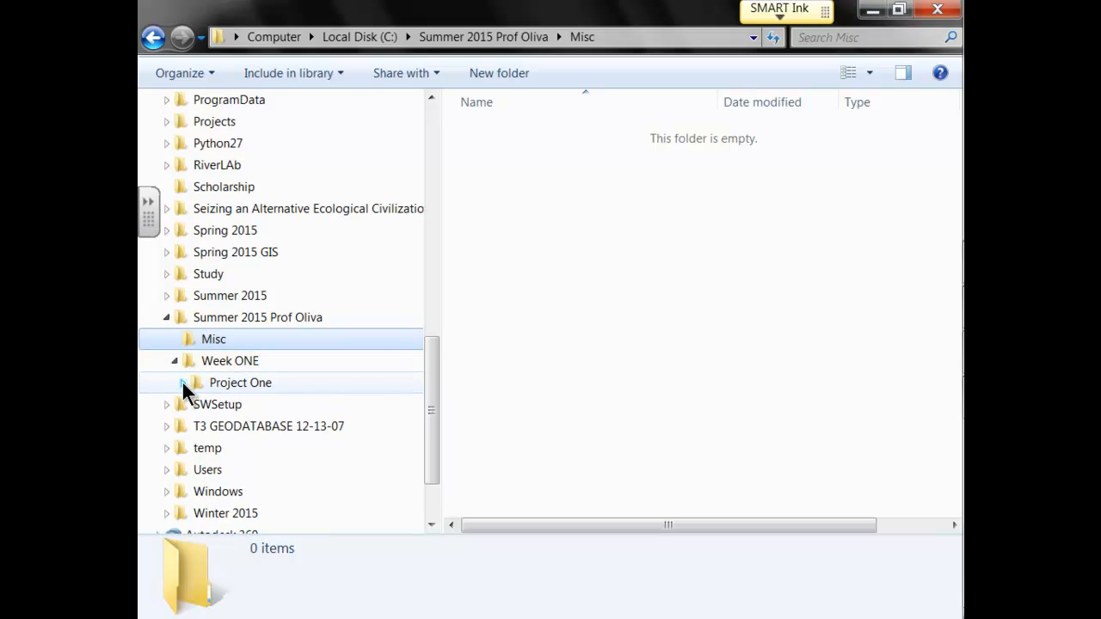
{"action": "left_click", "coordinate": [183, 383]}
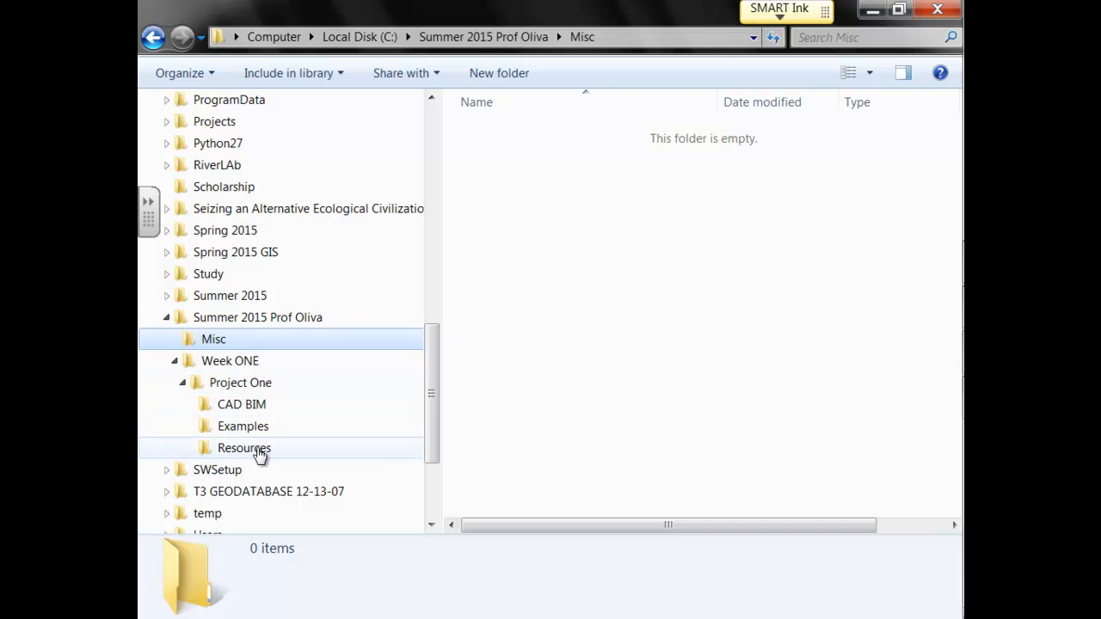
{"action": "left_click", "coordinate": [246, 362]}
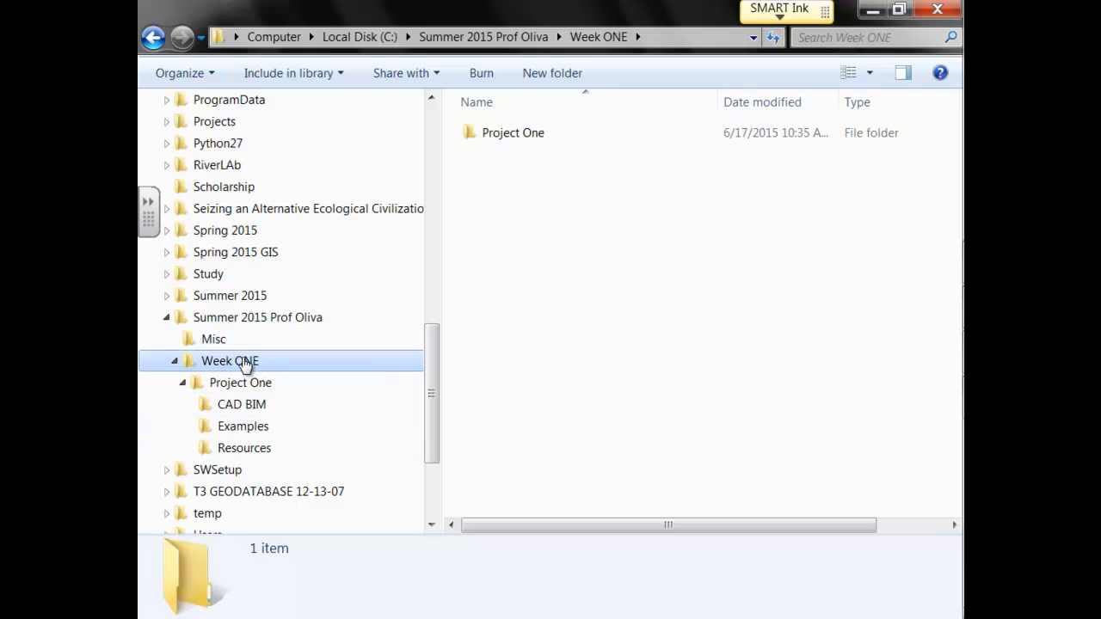
{"action": "left_click", "coordinate": [522, 133]}
{"action": "left_click", "coordinate": [257, 357]}
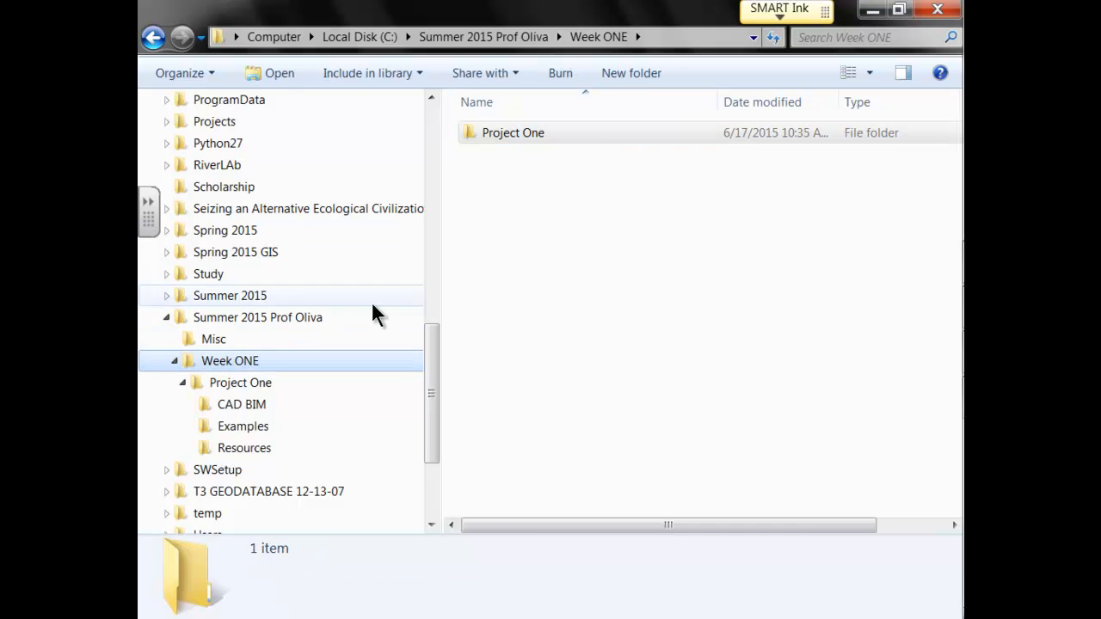
{"action": "left_click", "coordinate": [610, 77]}
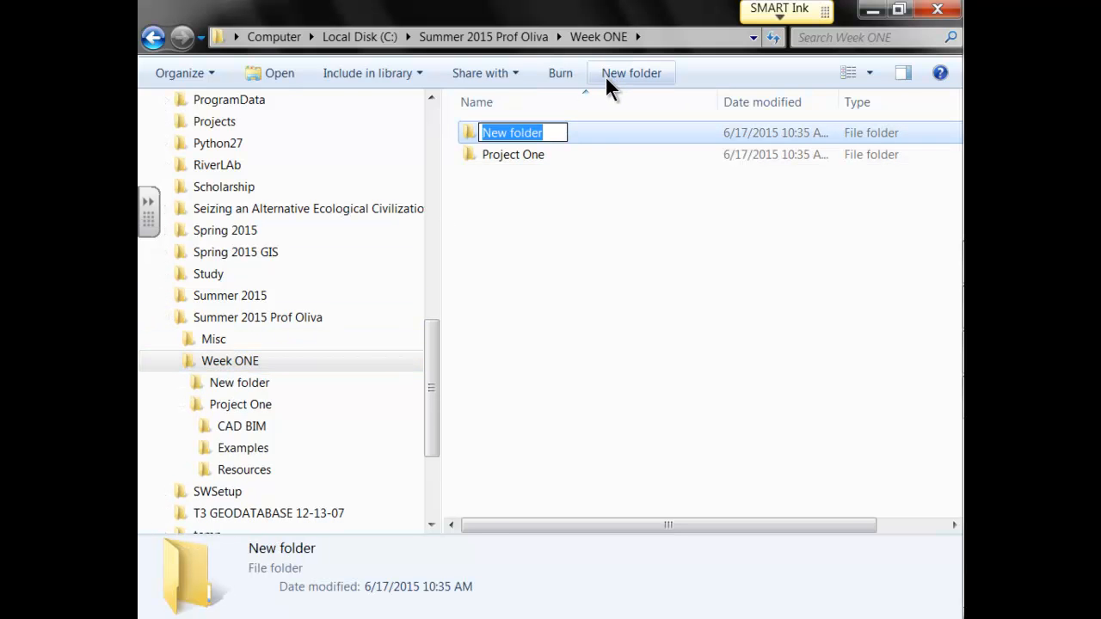
{"action": "type", "text": "Project Two"}
{"action": "key", "text": "Return"}
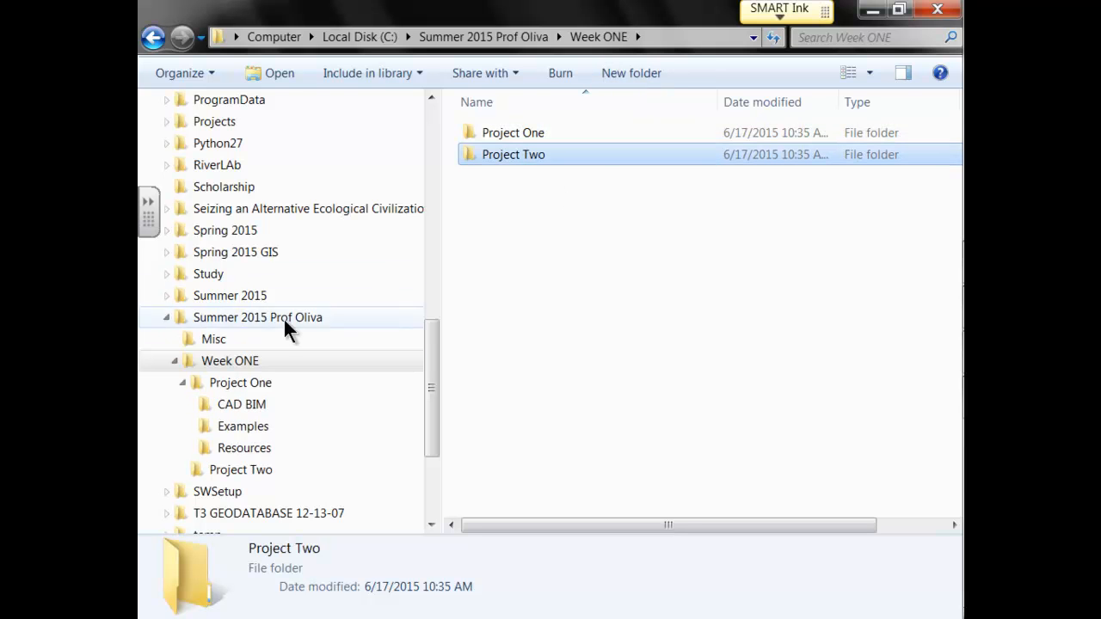
{"action": "left_click", "coordinate": [181, 383]}
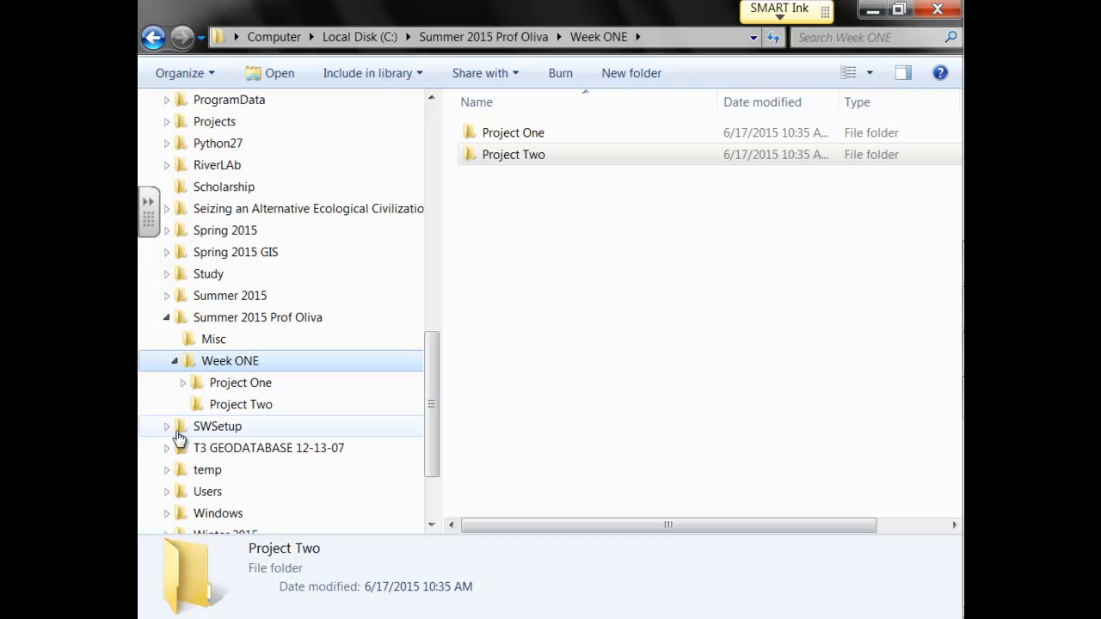
{"action": "left_click", "coordinate": [182, 382]}
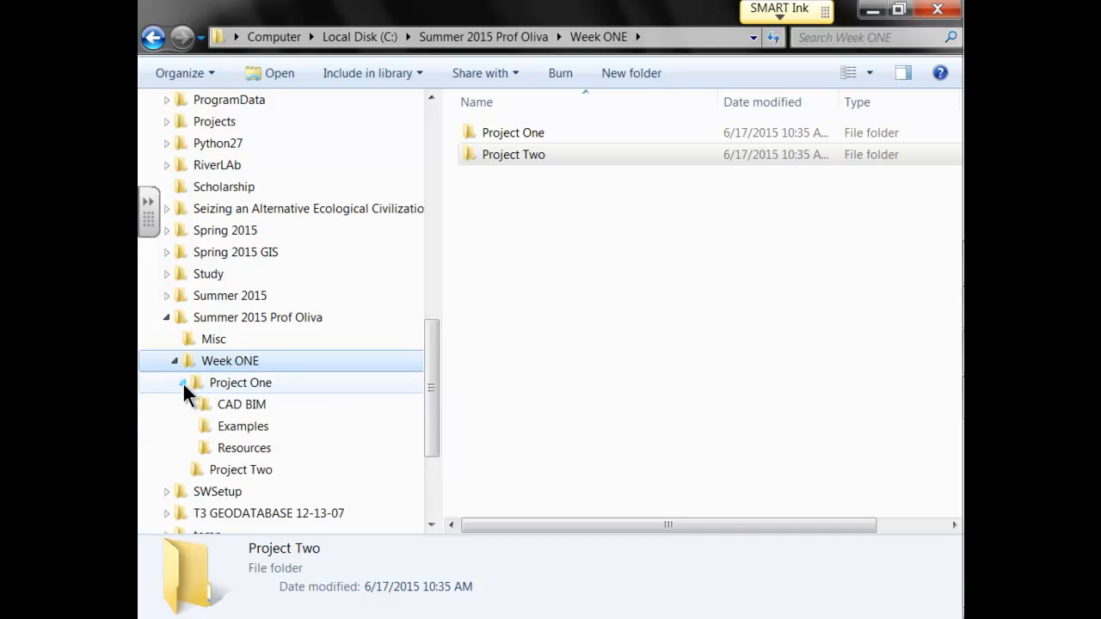
{"action": "left_click", "coordinate": [182, 382]}
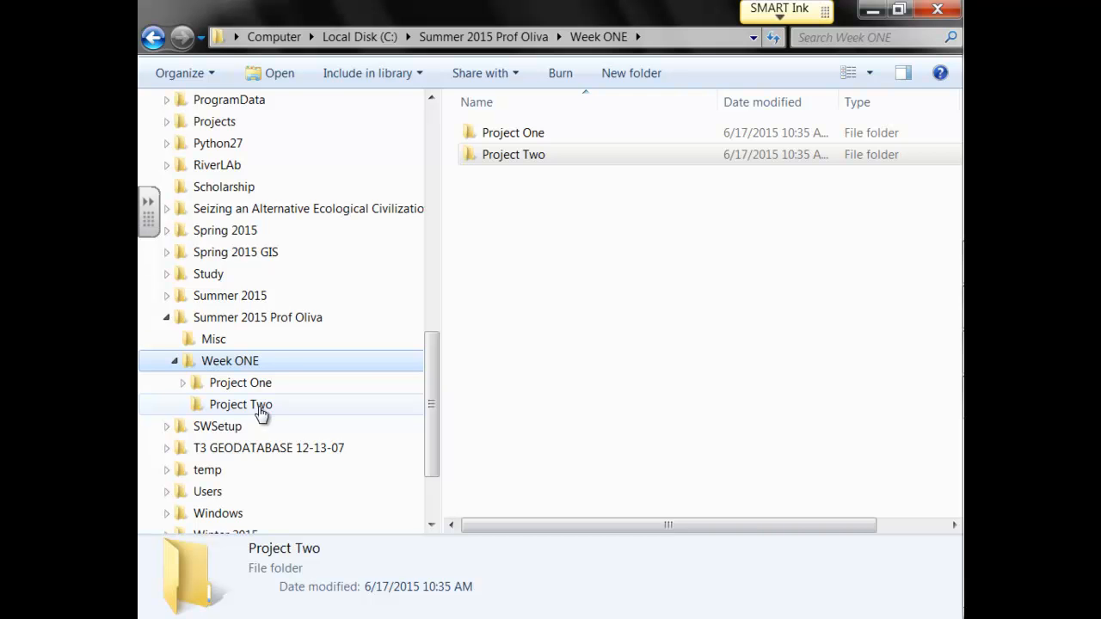
Step: Copy the CAD BIM folder from Project One into Project Two and expand Project Two in the folder tree
{"action": "left_click", "coordinate": [183, 384]}
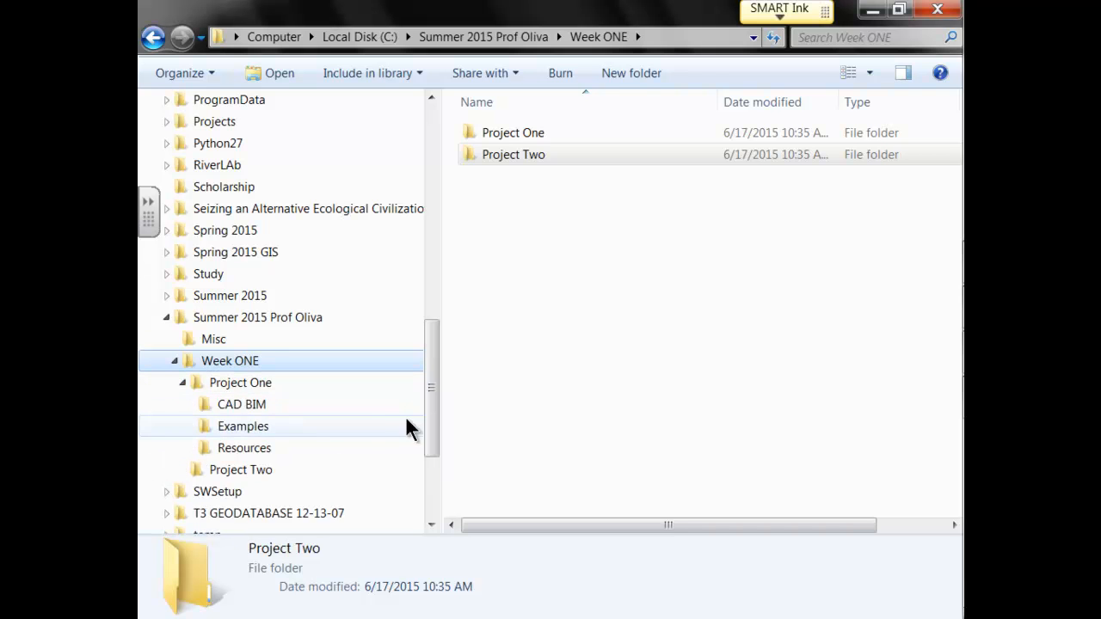
{"action": "left_click_drag", "start_coordinate": [432, 400], "coordinate": [417, 458]}
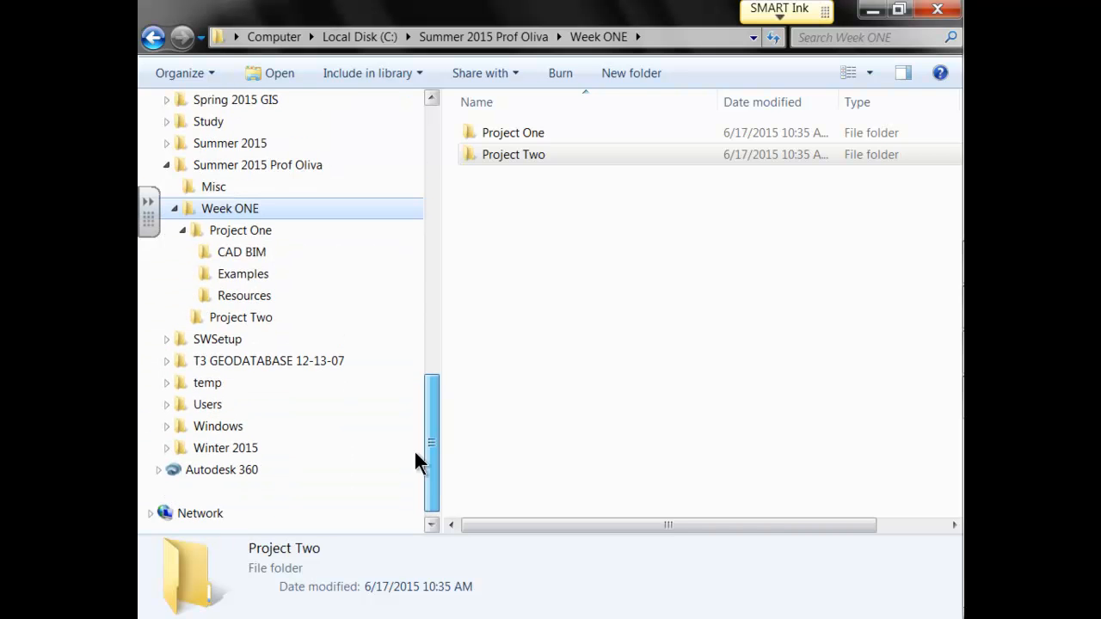
{"action": "left_click", "coordinate": [247, 253]}
{"action": "right_click", "coordinate": [249, 254]}
{"action": "left_click", "coordinate": [355, 478]}
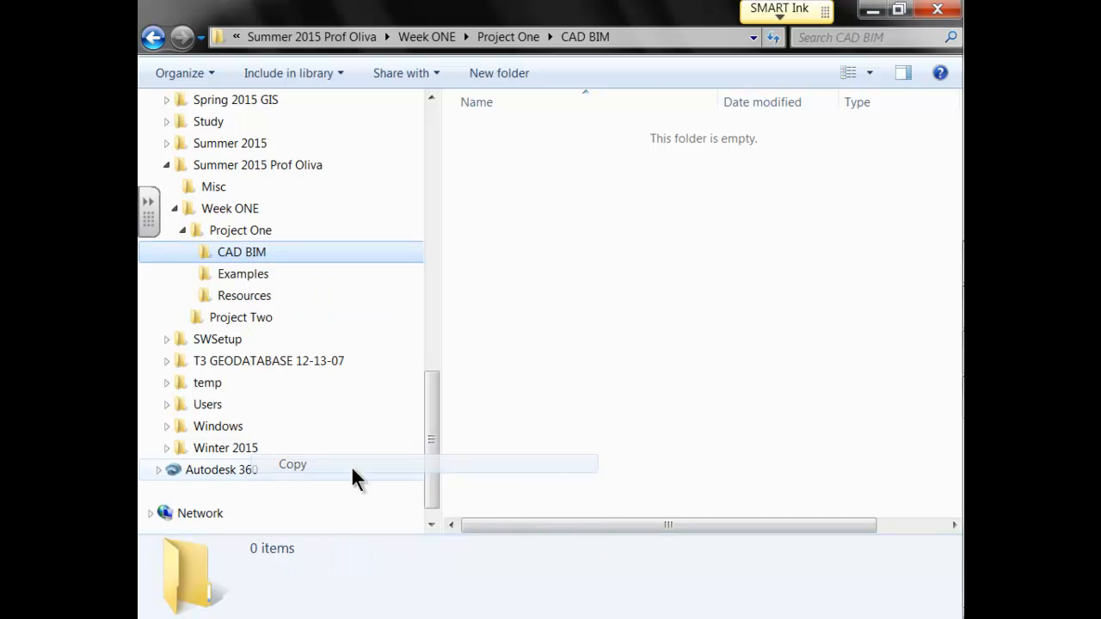
{"action": "left_click", "coordinate": [253, 319]}
{"action": "right_click", "coordinate": [254, 318]}
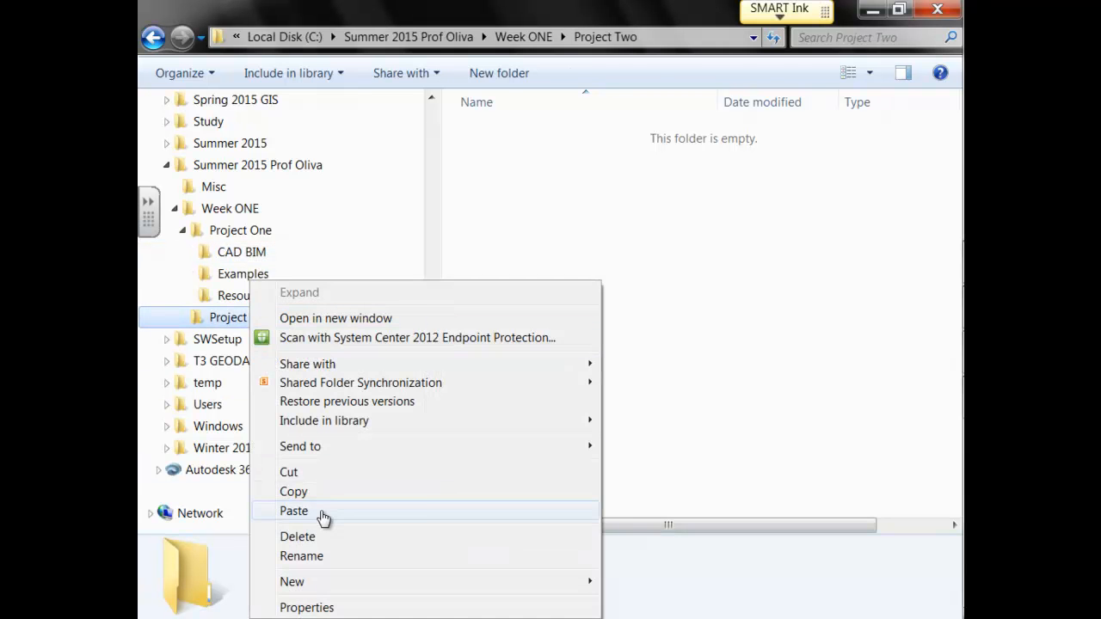
{"action": "left_click", "coordinate": [320, 510]}
{"action": "left_click", "coordinate": [182, 317]}
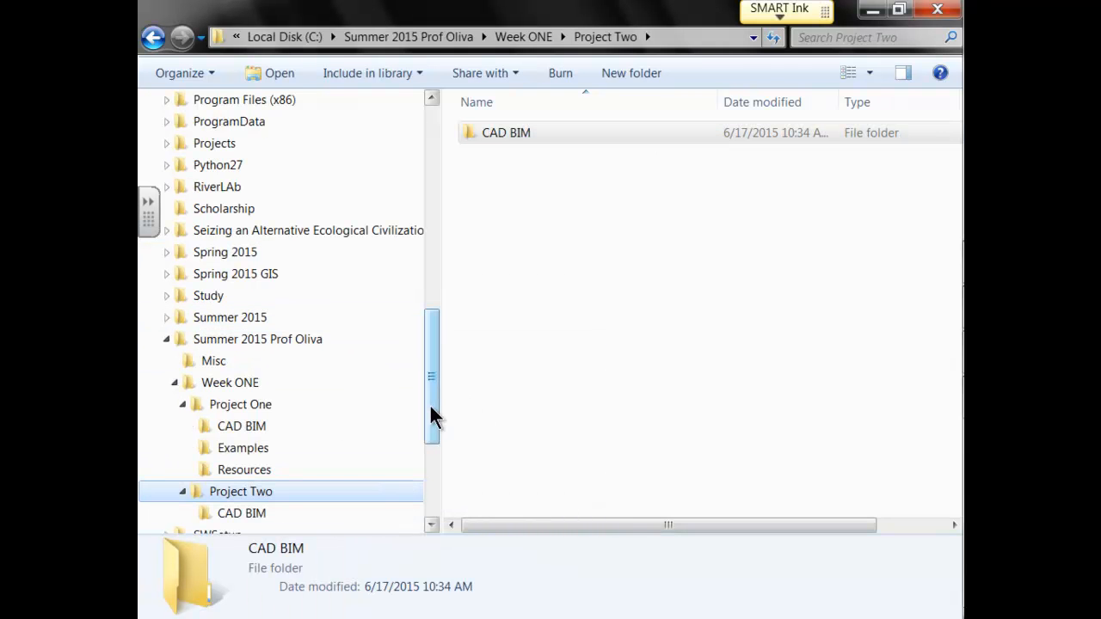
Step: Copy the Examples folder from Project One into Project Two
{"action": "left_click_drag", "start_coordinate": [430, 418], "coordinate": [434, 467]}
{"action": "left_click", "coordinate": [250, 298]}
{"action": "right_click", "coordinate": [250, 298]}
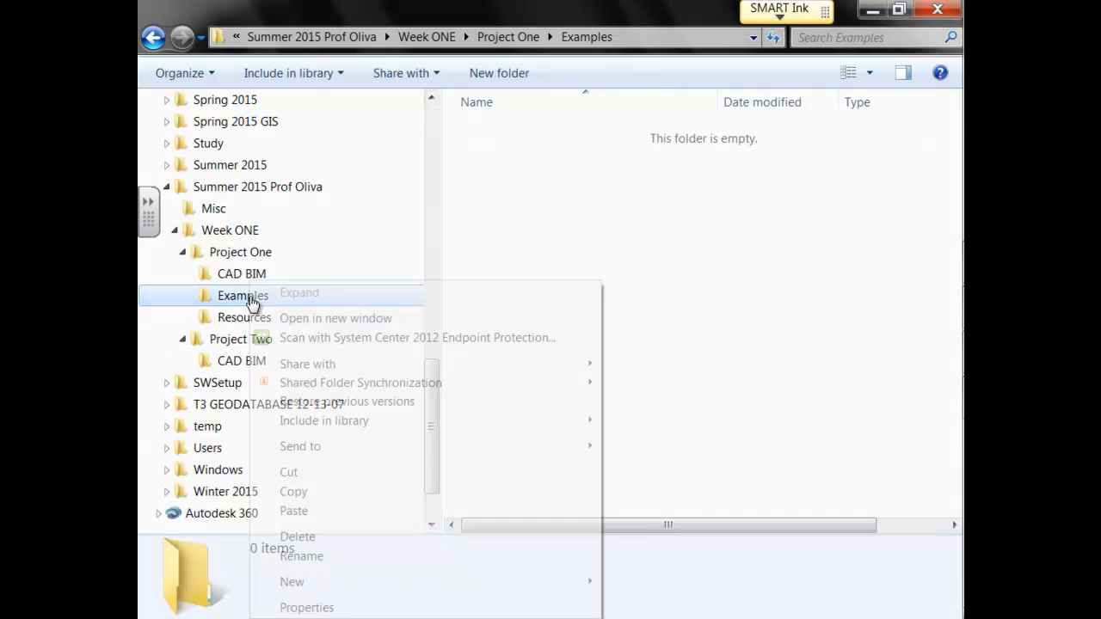
{"action": "left_click", "coordinate": [350, 495]}
{"action": "left_click", "coordinate": [249, 344]}
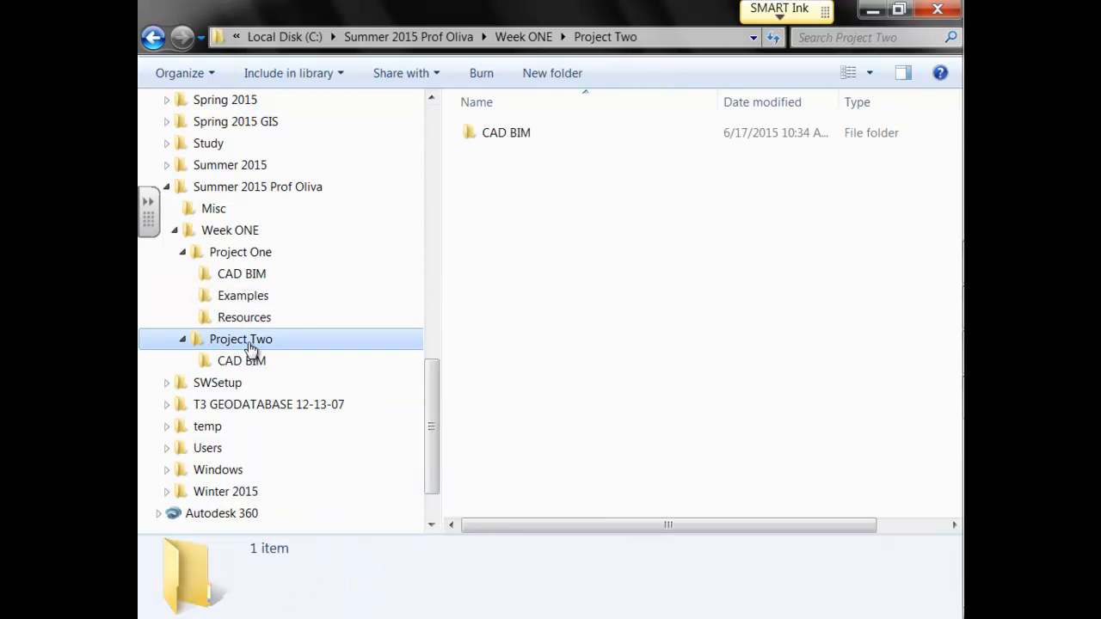
{"action": "right_click", "coordinate": [249, 348]}
{"action": "left_click", "coordinate": [327, 246]}
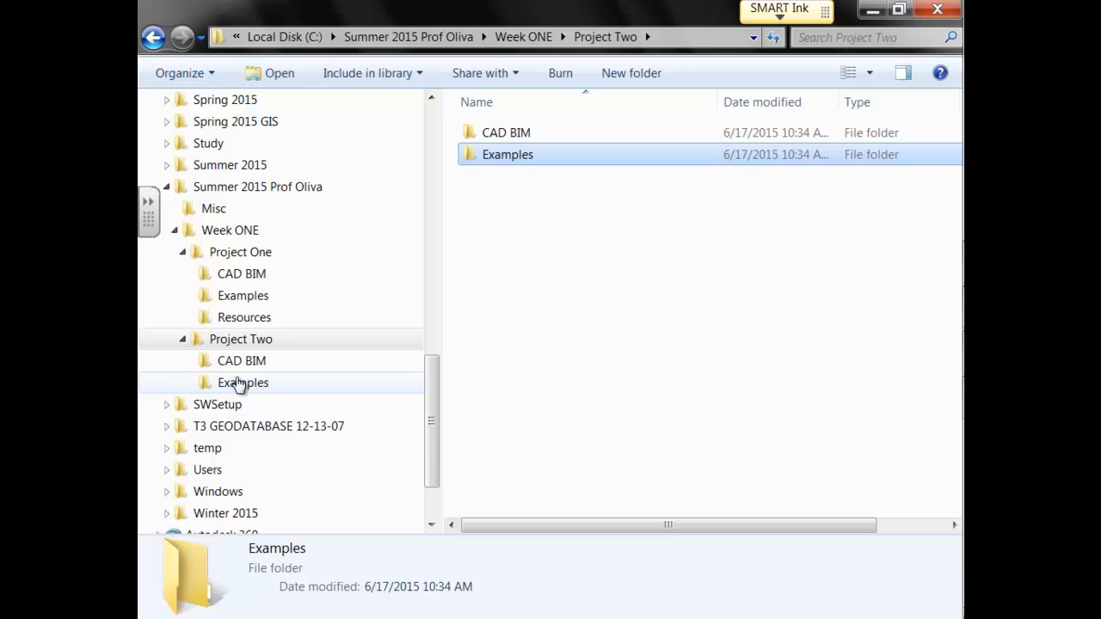
Step: Copy the Resources folder from Project One into Project Two
{"action": "left_click", "coordinate": [246, 318]}
{"action": "right_click", "coordinate": [246, 318]}
{"action": "left_click", "coordinate": [325, 504]}
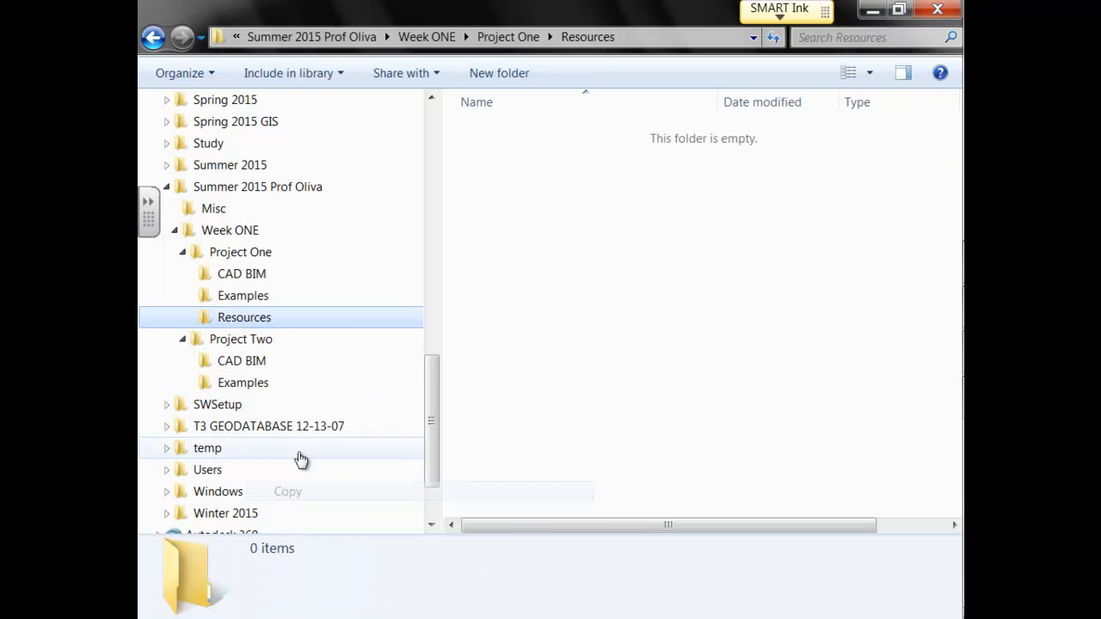
{"action": "left_click", "coordinate": [253, 346]}
{"action": "right_click", "coordinate": [251, 342]}
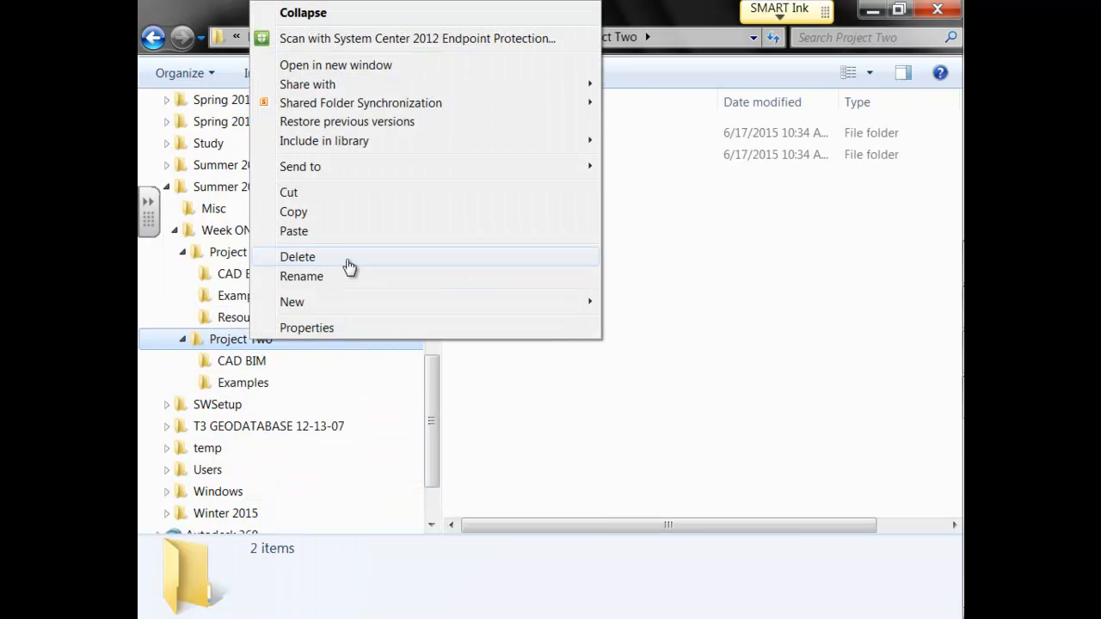
{"action": "left_click", "coordinate": [340, 230]}
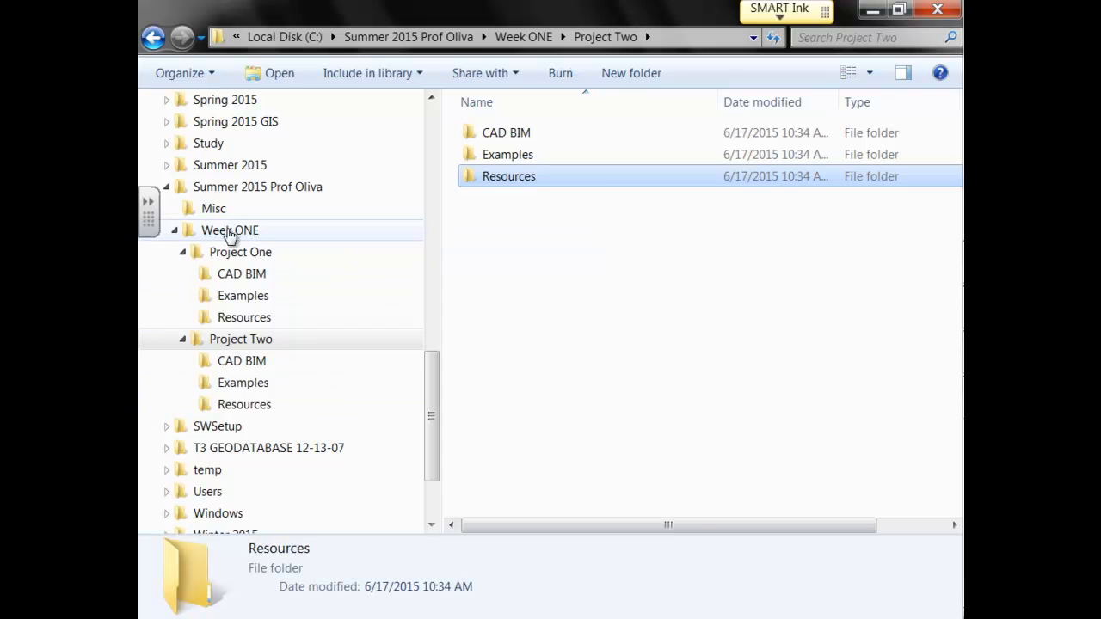
Step: Collapse the Week ONE branch in the folder tree and copy the Week ONE folder with its contents
{"action": "left_click", "coordinate": [182, 251]}
{"action": "left_click", "coordinate": [174, 230]}
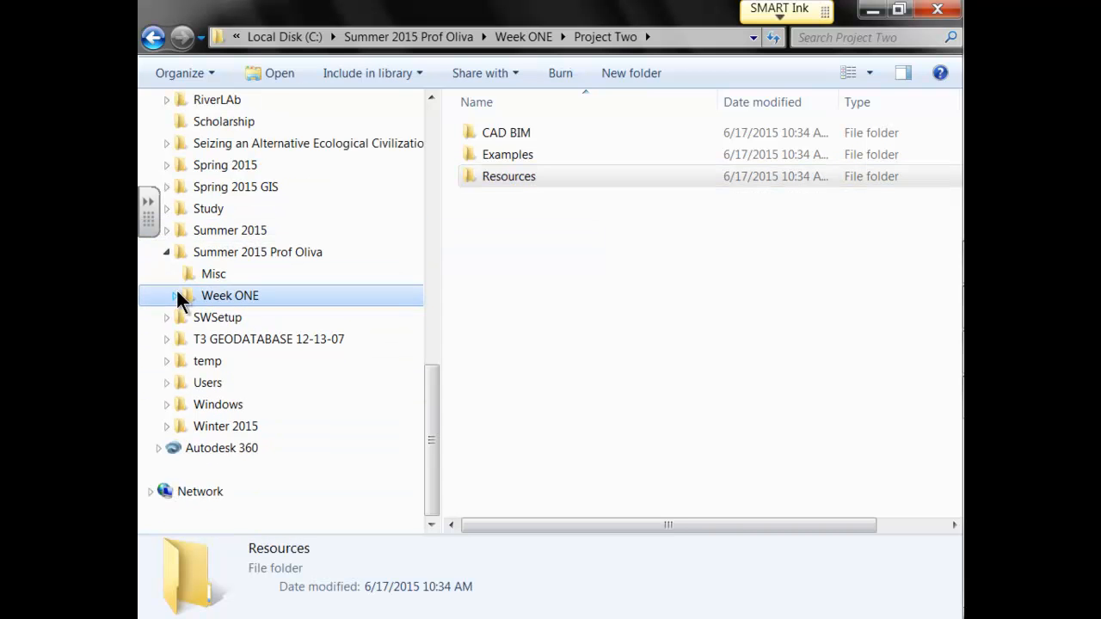
{"action": "left_click", "coordinate": [238, 257]}
{"action": "left_click", "coordinate": [242, 298]}
{"action": "right_click", "coordinate": [243, 299]}
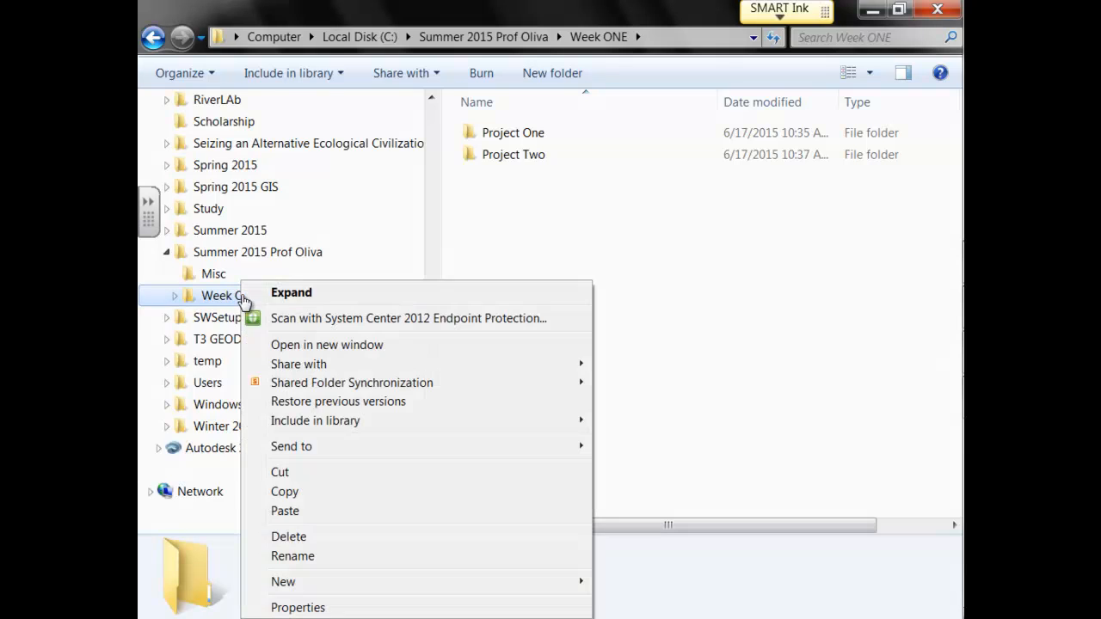
{"action": "left_click", "coordinate": [319, 494]}
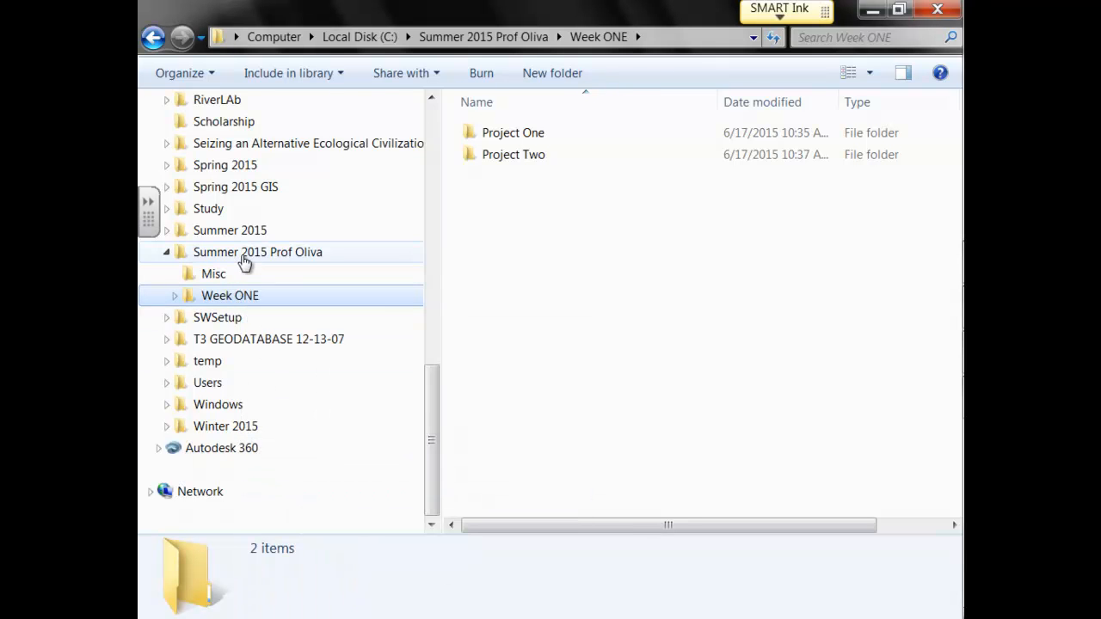
Step: Paste three copies of the Week ONE folder into its parent Summer 2015 course folder
{"action": "left_click", "coordinate": [244, 263]}
{"action": "right_click", "coordinate": [245, 260]}
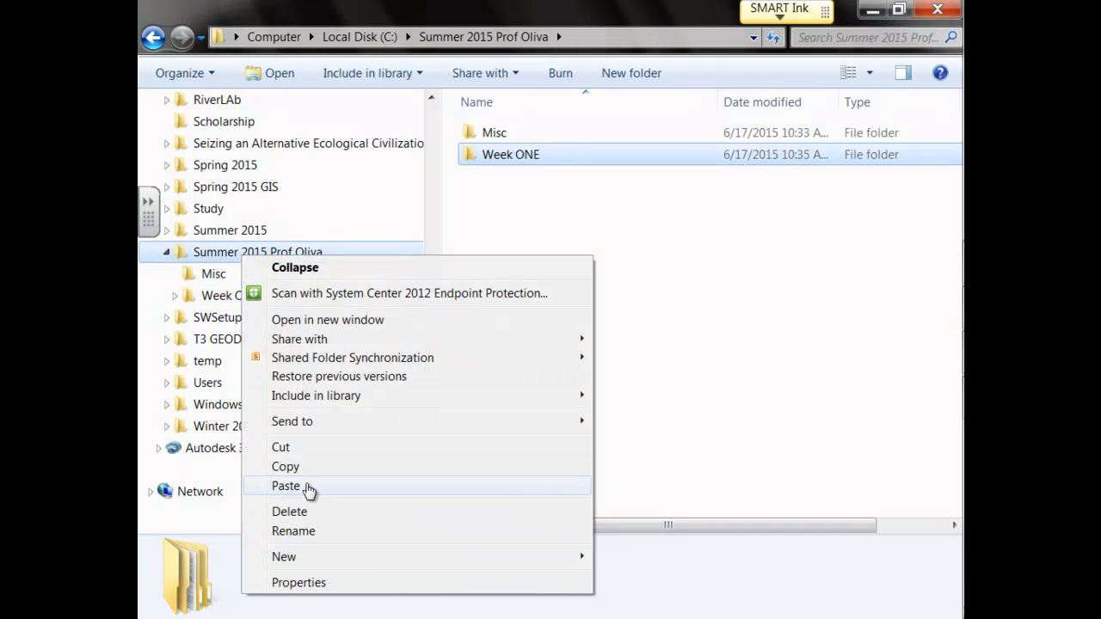
{"action": "left_click", "coordinate": [308, 487]}
{"action": "right_click", "coordinate": [306, 251]}
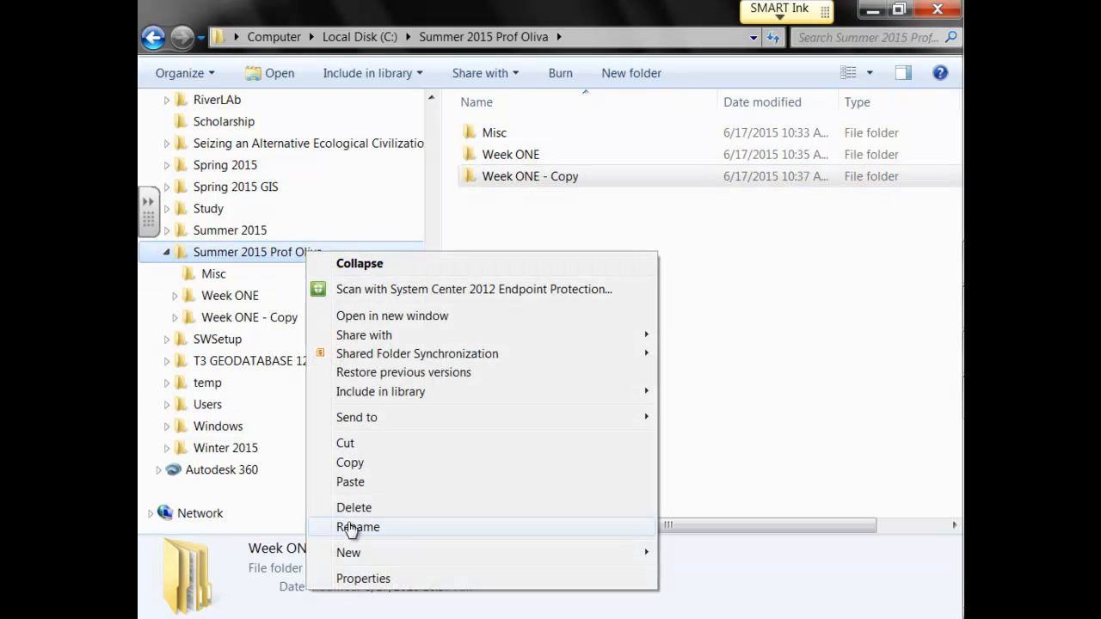
{"action": "left_click", "coordinate": [359, 482]}
{"action": "right_click", "coordinate": [297, 252]}
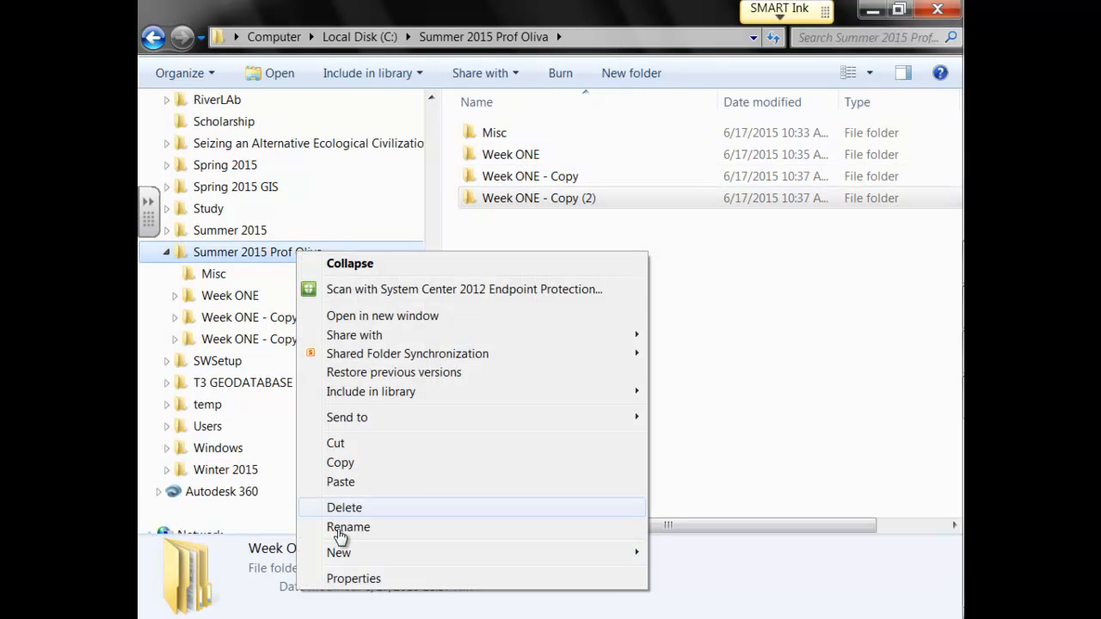
{"action": "left_click", "coordinate": [341, 482]}
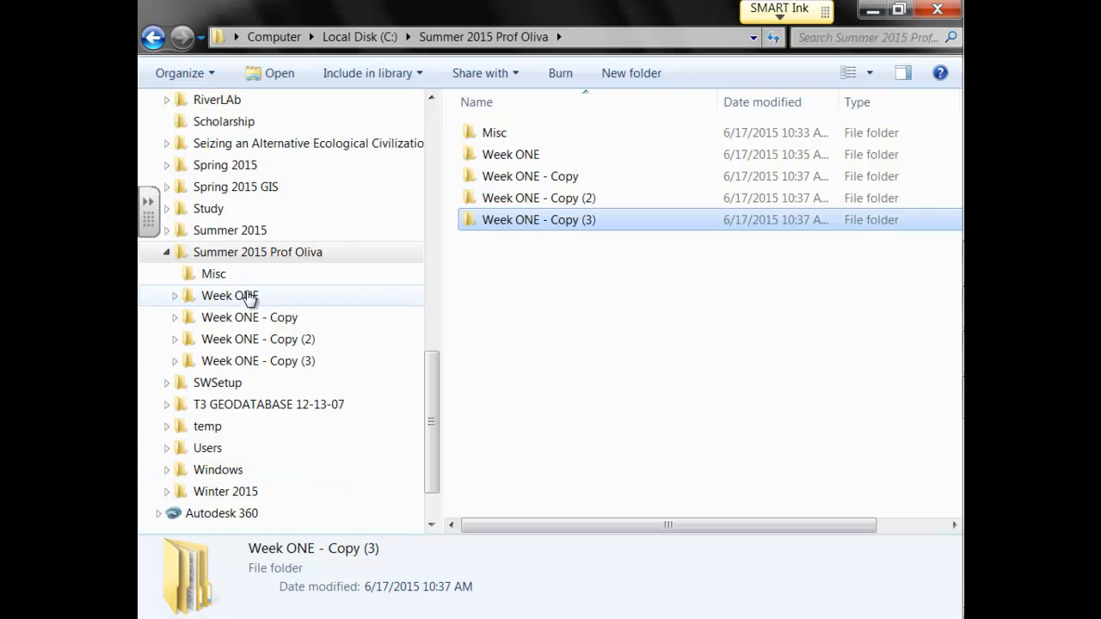
Step: Rename the Week ONE - Copy folder as Week TWO
{"action": "left_click", "coordinate": [275, 320]}
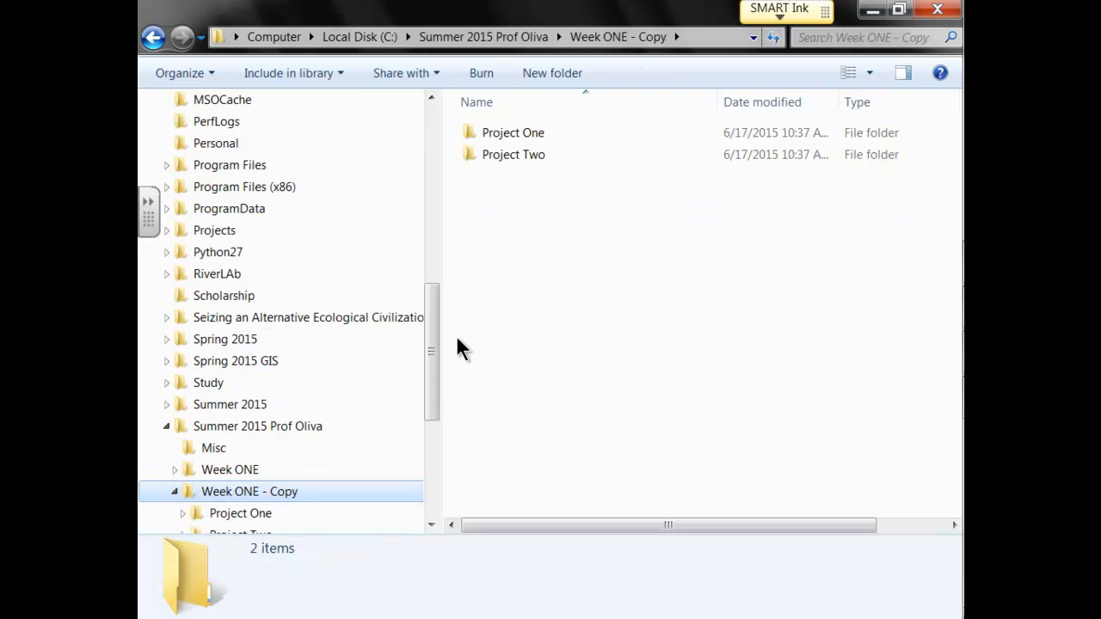
{"action": "left_click_drag", "start_coordinate": [425, 347], "coordinate": [430, 435]}
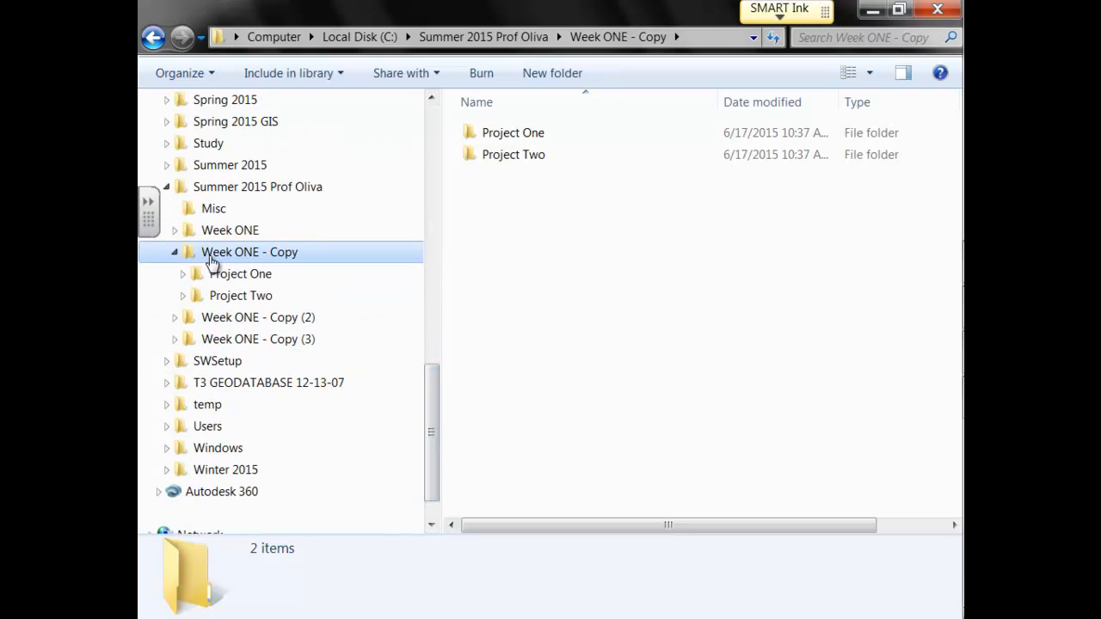
{"action": "left_click", "coordinate": [175, 252]}
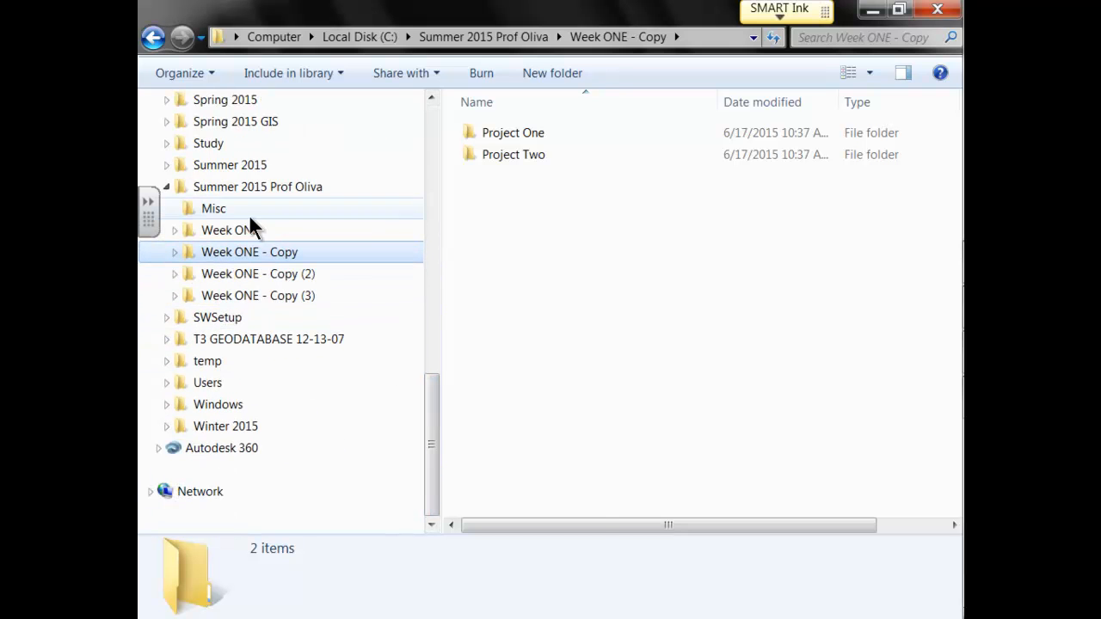
{"action": "right_click", "coordinate": [253, 258]}
{"action": "left_click", "coordinate": [315, 533]}
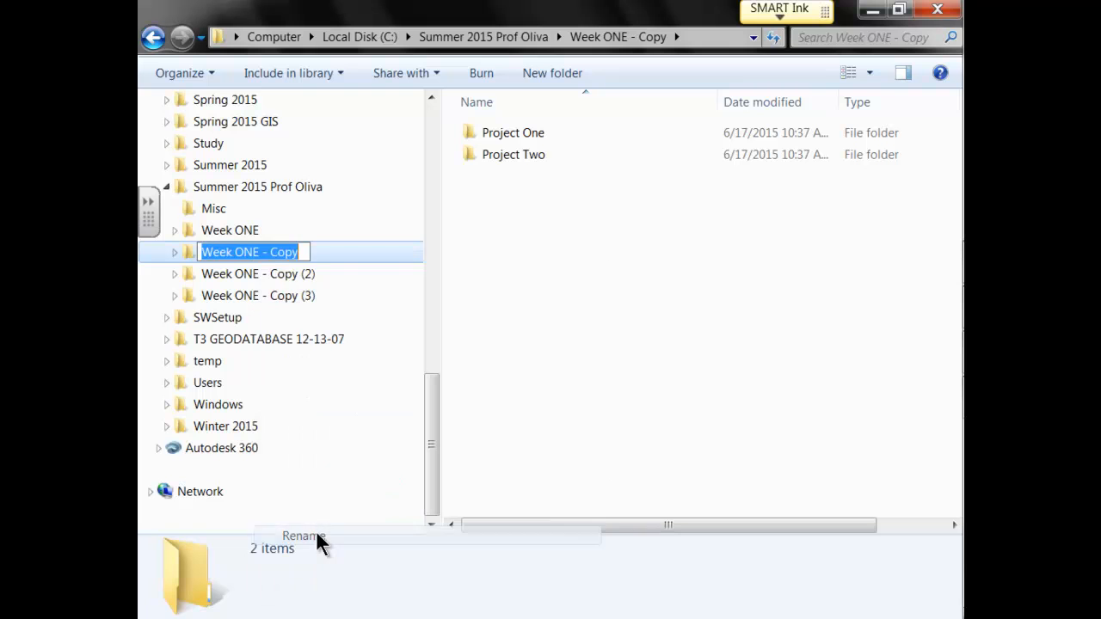
{"action": "left_click_drag", "start_coordinate": [300, 252], "coordinate": [237, 252]}
{"action": "type", "text": "Two"}
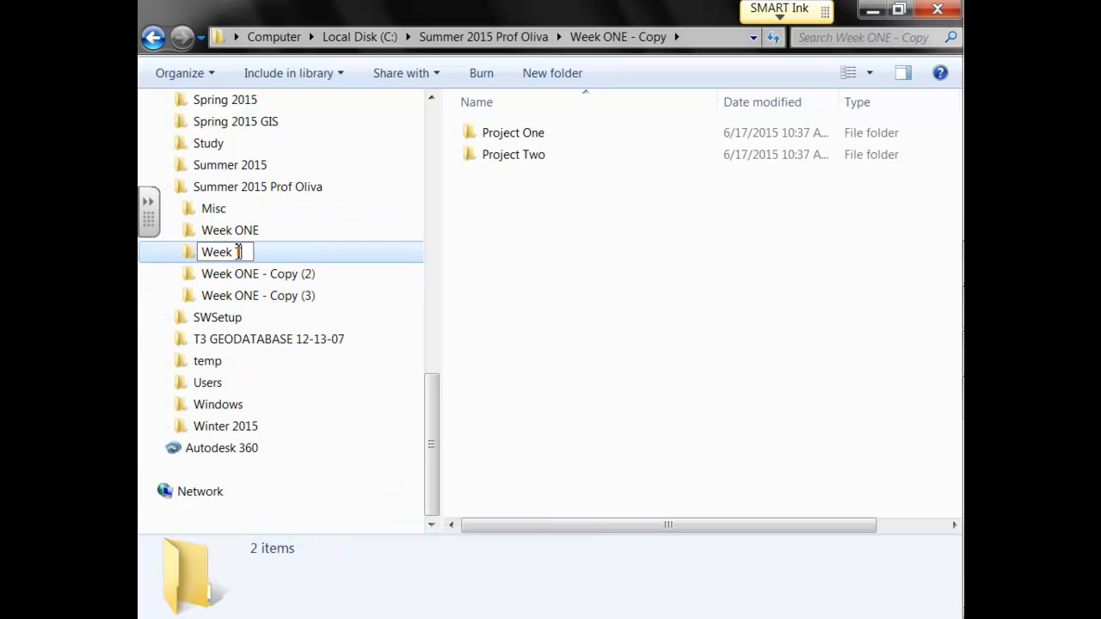
{"action": "key", "text": "BackSpace"}
{"action": "key", "text": "BackSpace"}
{"action": "type", "text": "WO"}
{"action": "key", "text": "Return"}
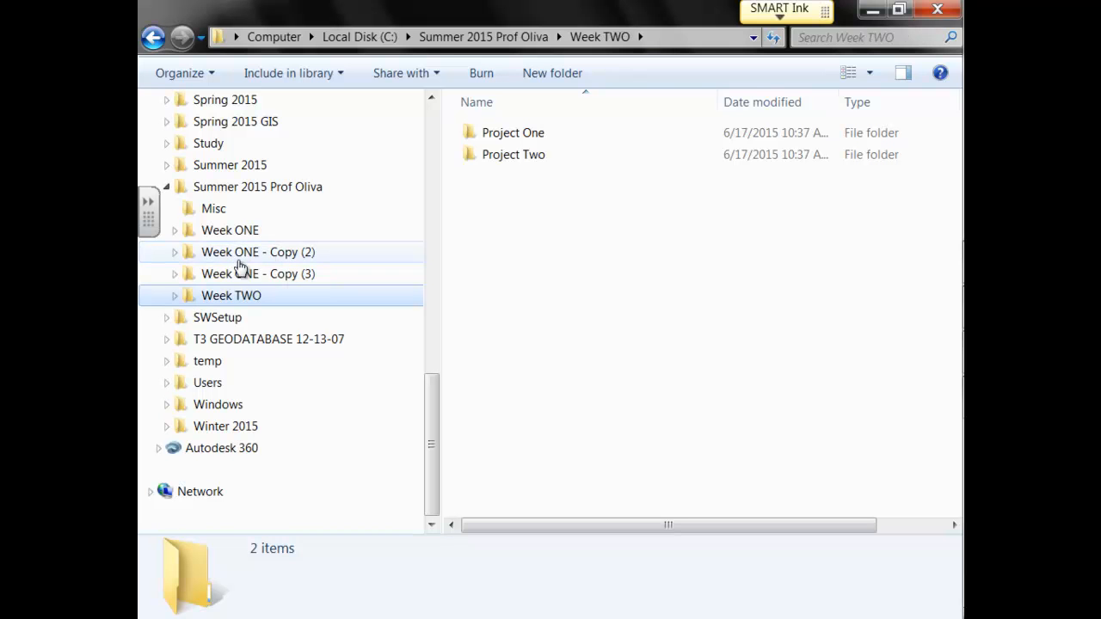
Step: Rename the Week ONE - Copy (2) folder as Week THREE
{"action": "left_click", "coordinate": [239, 260]}
{"action": "right_click", "coordinate": [245, 256]}
{"action": "left_click", "coordinate": [349, 530]}
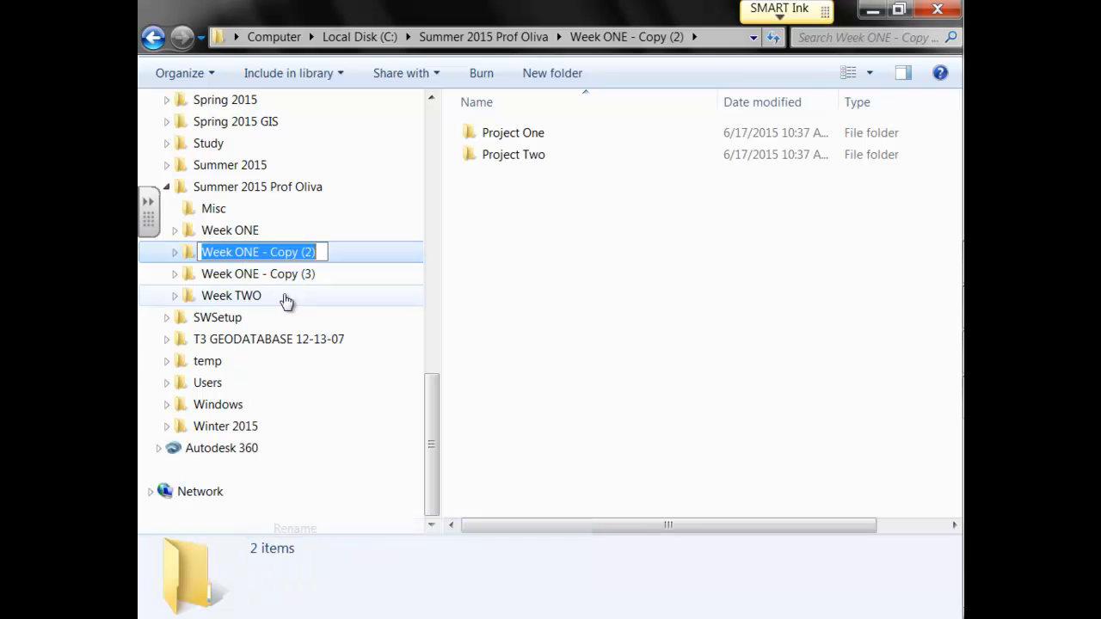
{"action": "left_click", "coordinate": [319, 254]}
{"action": "left_click_drag", "start_coordinate": [319, 254], "coordinate": [233, 255]}
{"action": "type", "text": "tHREE"}
{"action": "key", "text": "BackSpace"}
{"action": "key", "text": "BackSpace"}
{"action": "key", "text": "BackSpace"}
{"action": "key", "text": "BackSpace"}
{"action": "key", "text": "BackSpace"}
{"action": "type", "text": "Thre"}
{"action": "type", "text": "e"}
{"action": "key", "text": "BackSpace"}
{"action": "key", "text": "BackSpace"}
{"action": "key", "text": "BackSpace"}
{"action": "key", "text": "BackSpace"}
{"action": "type", "text": "HREE"}
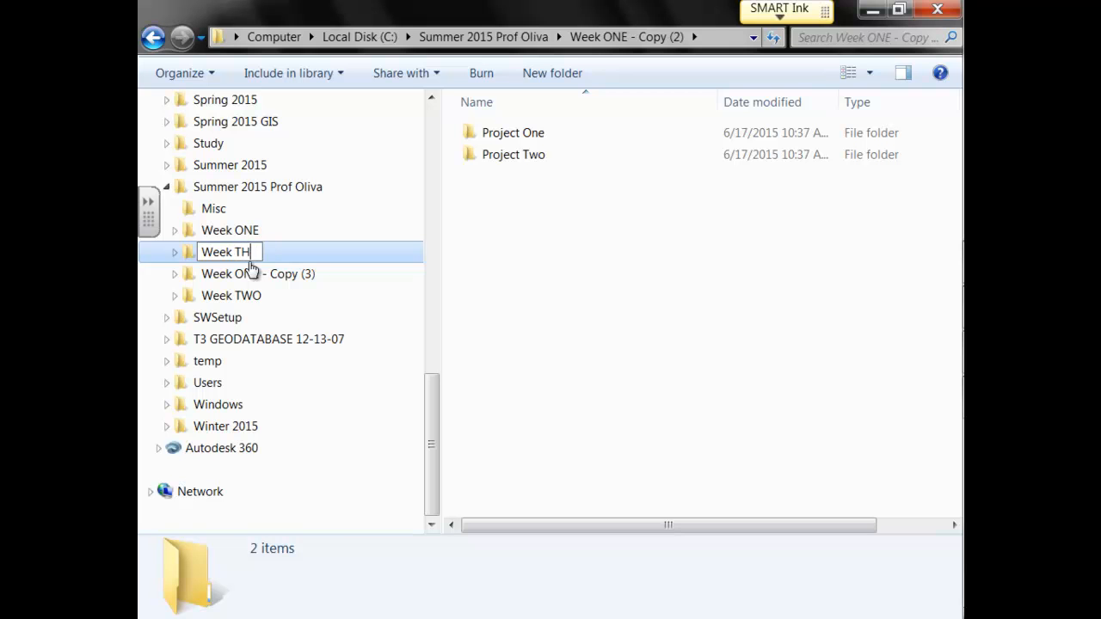
{"action": "key", "text": "Return"}
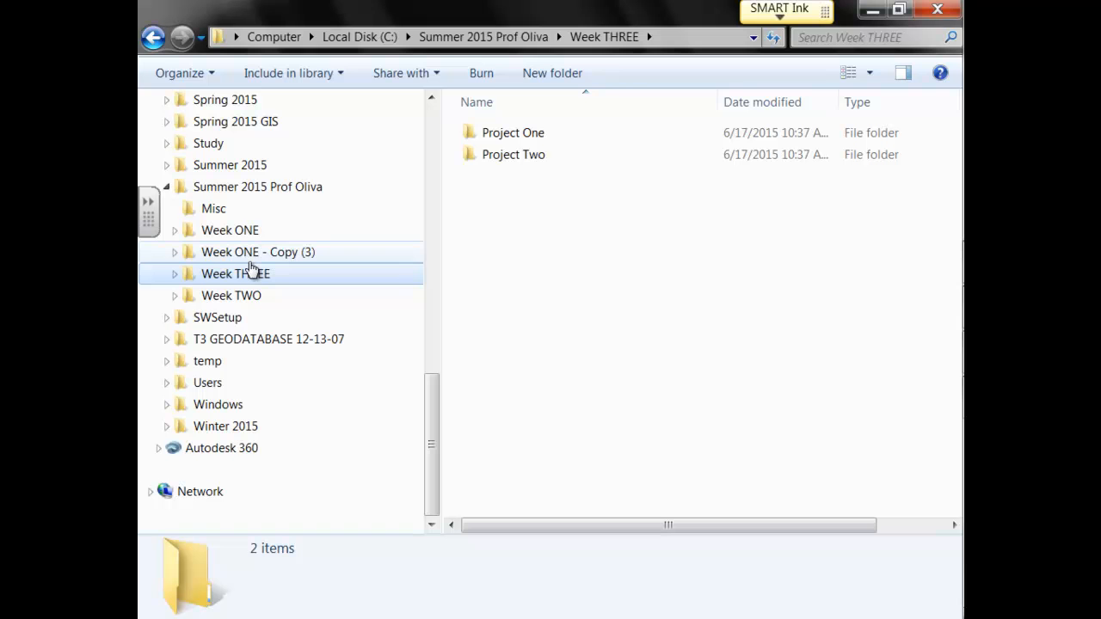
Step: Rename the Week ONE - Copy (3) folder as Week FOUR
{"action": "left_click", "coordinate": [249, 252]}
{"action": "right_click", "coordinate": [254, 251]}
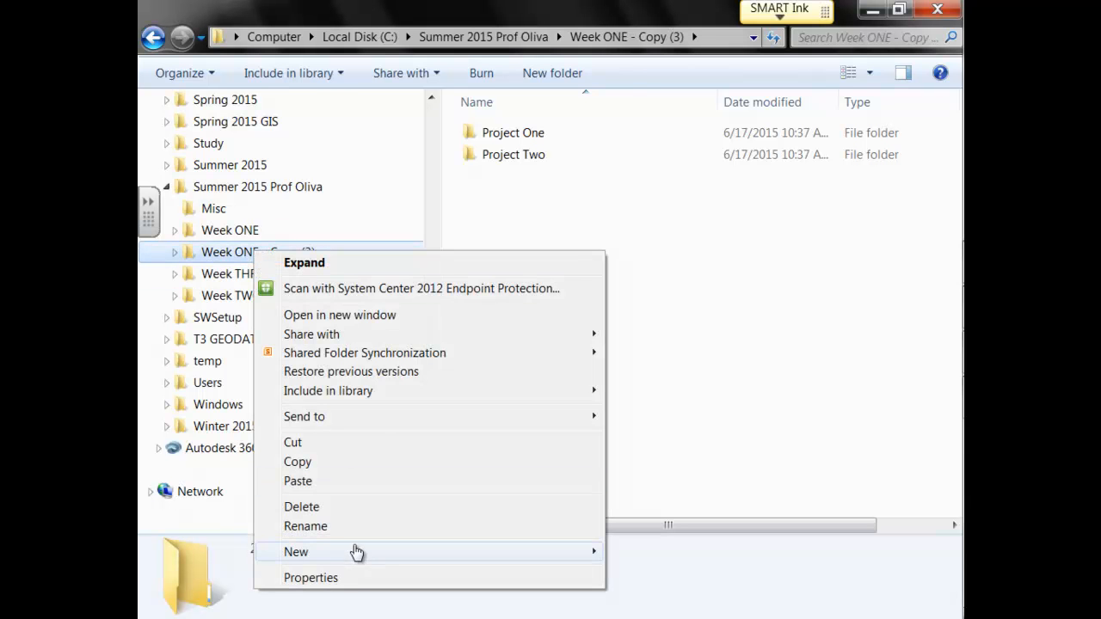
{"action": "left_click", "coordinate": [354, 525]}
{"action": "left_click_drag", "start_coordinate": [316, 251], "coordinate": [235, 254]}
{"action": "type", "text": "F"}
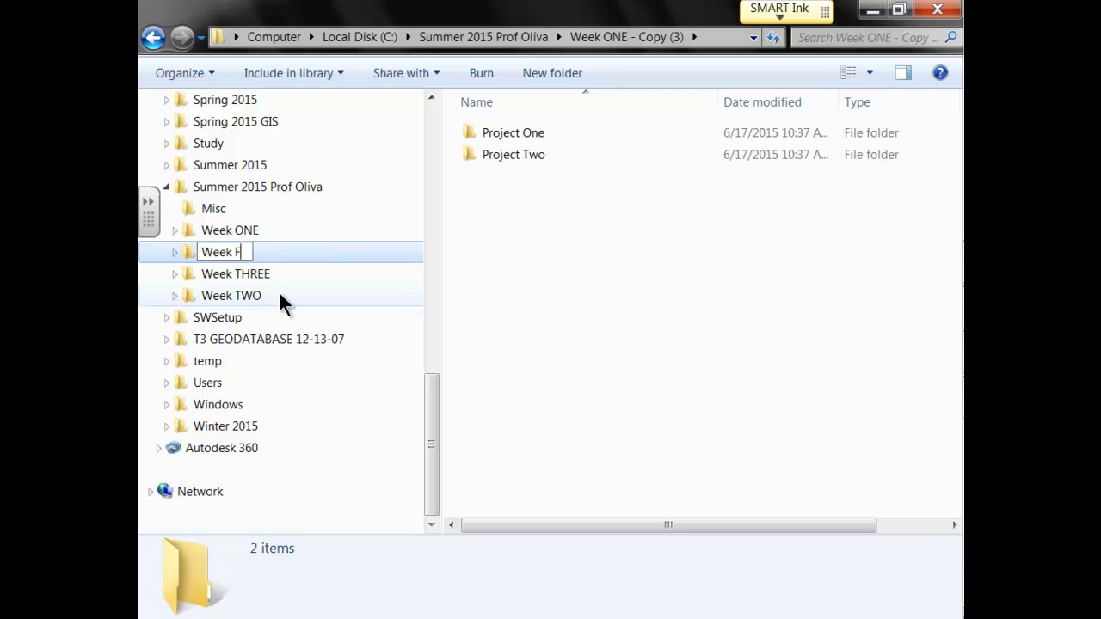
{"action": "type", "text": "OUR"}
{"action": "key", "text": "Return"}
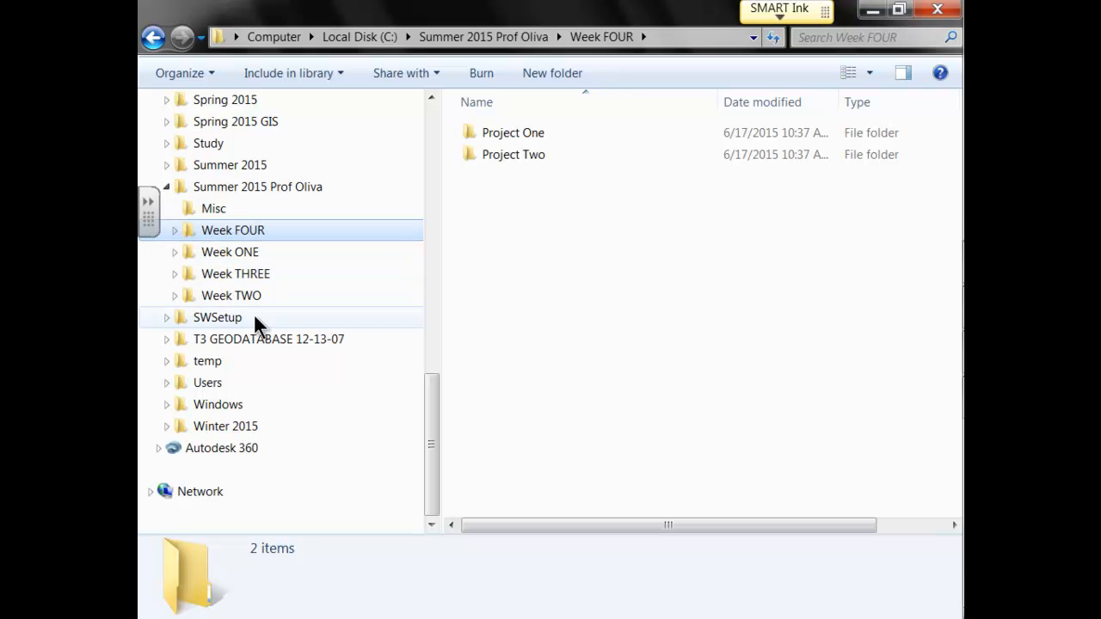
Step: Rename the Week ONE folder as Week 1, using a numeral for the week number
{"action": "right_click", "coordinate": [256, 255]}
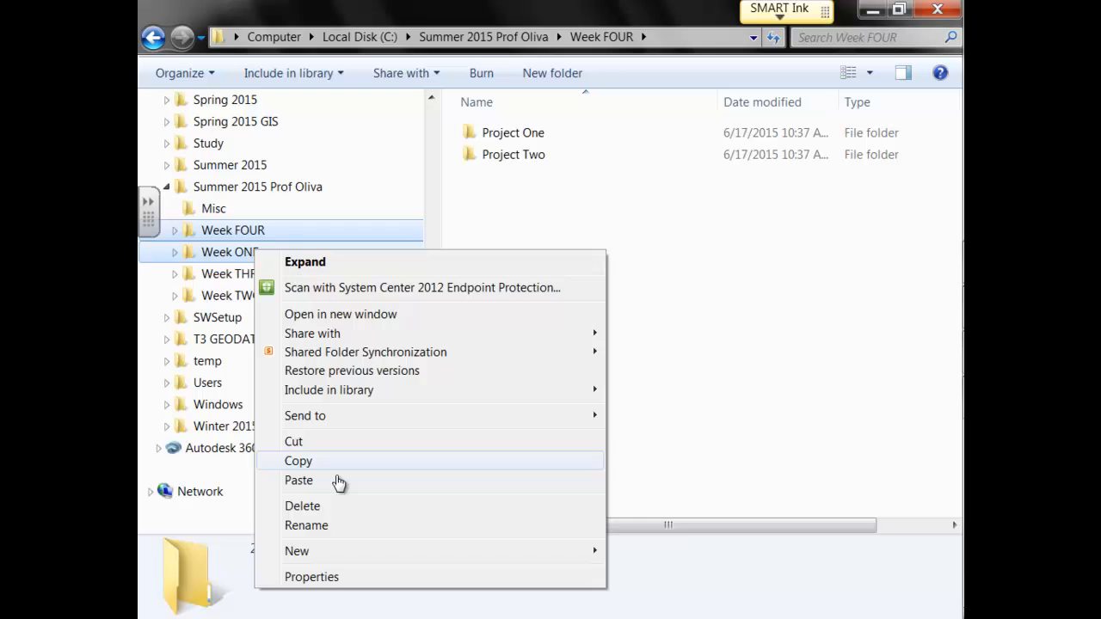
{"action": "left_click", "coordinate": [339, 542]}
{"action": "left_click_drag", "start_coordinate": [259, 252], "coordinate": [235, 253]}
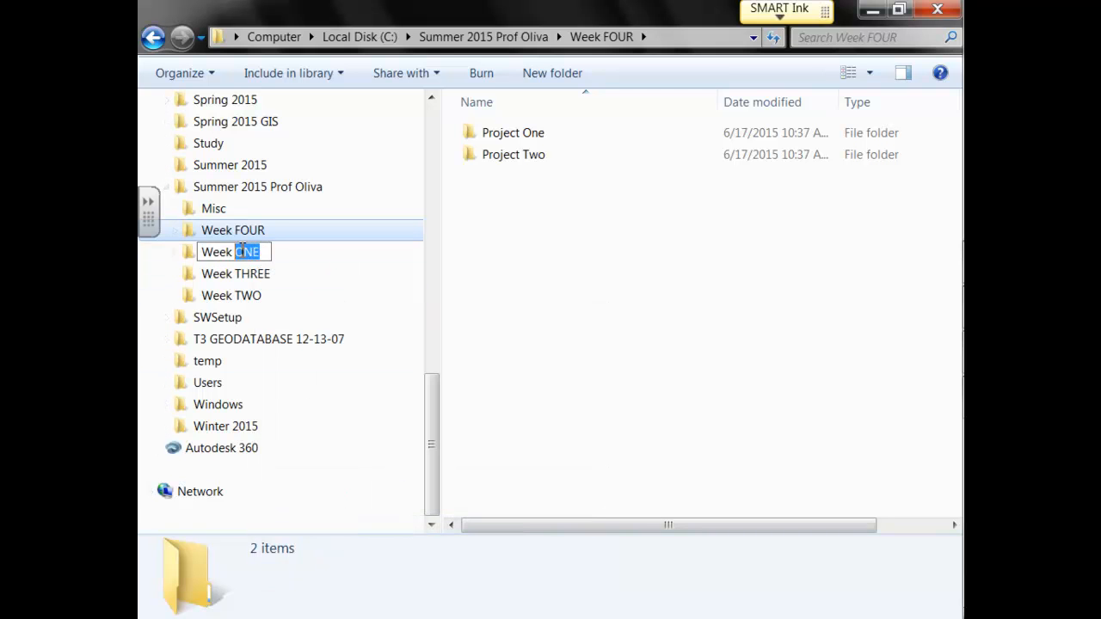
{"action": "type", "text": "1"}
{"action": "key", "text": "Return"}
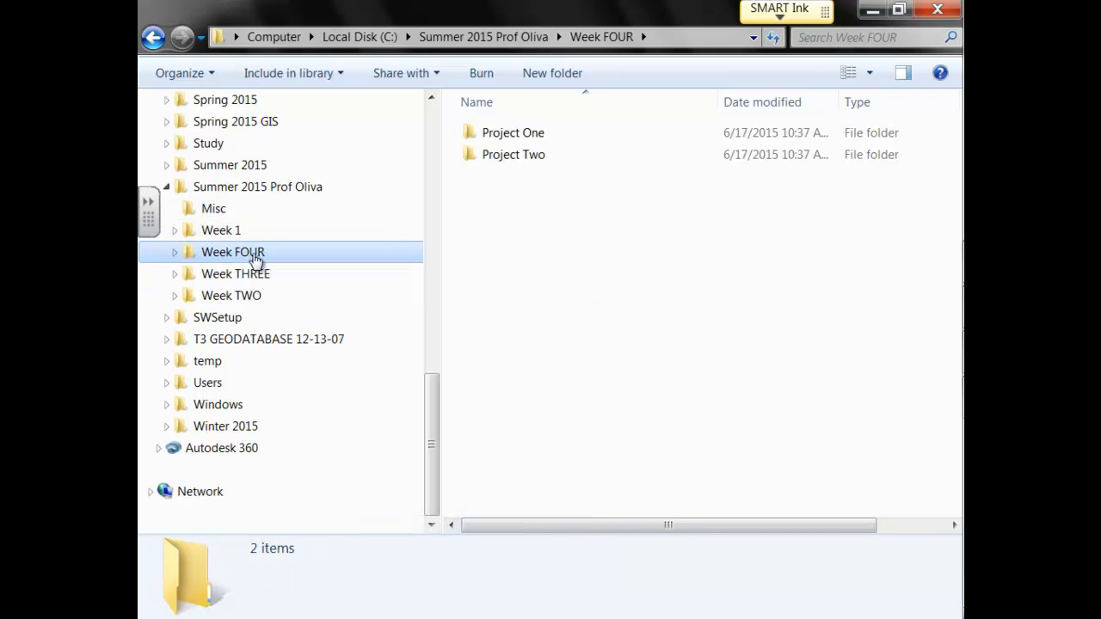
Step: Rename the Week TWO folder as Week 2
{"action": "left_click", "coordinate": [252, 301]}
{"action": "right_click", "coordinate": [251, 305]}
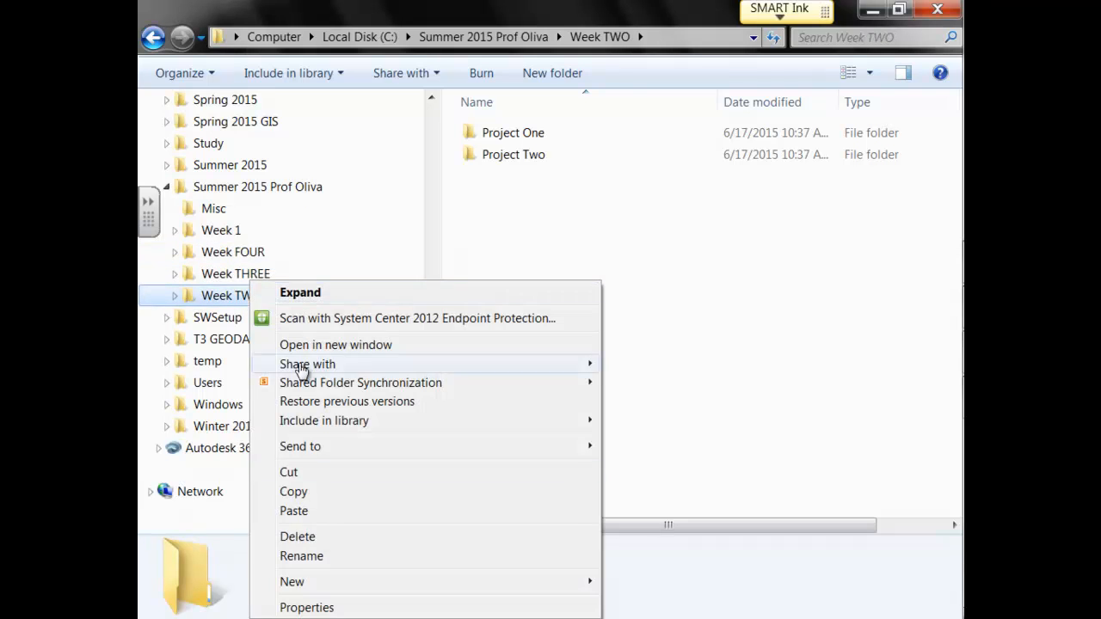
{"action": "left_click", "coordinate": [326, 556]}
{"action": "left_click_drag", "start_coordinate": [266, 295], "coordinate": [239, 299]}
{"action": "type", "text": "2"}
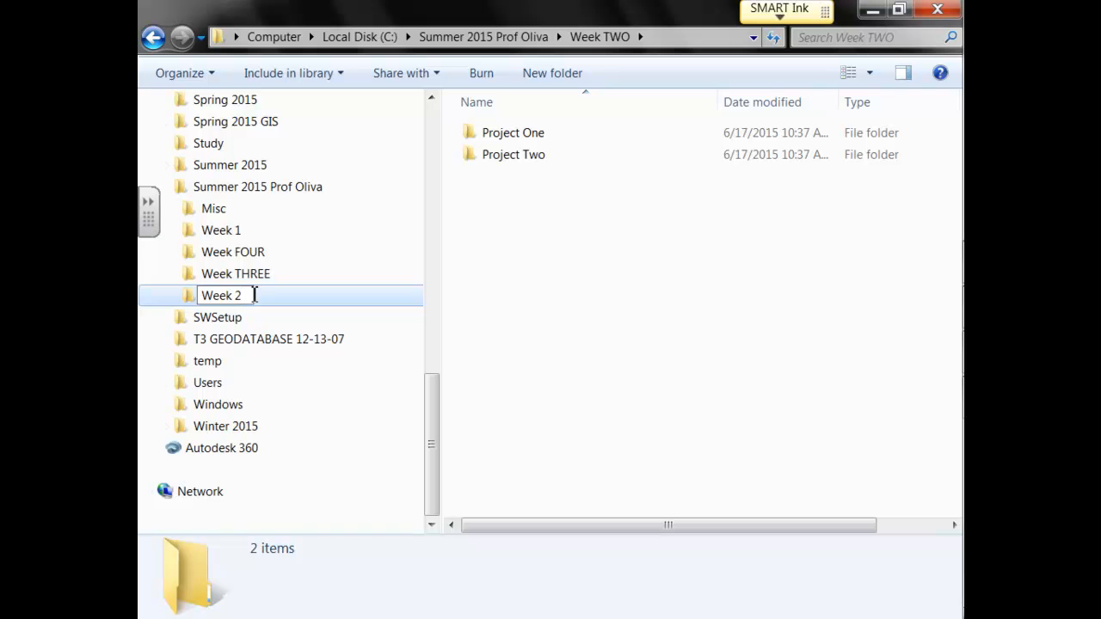
{"action": "key", "text": "Return"}
Step: Rename the Week THREE folder as Week 3
{"action": "left_click", "coordinate": [262, 295]}
{"action": "right_click", "coordinate": [260, 295]}
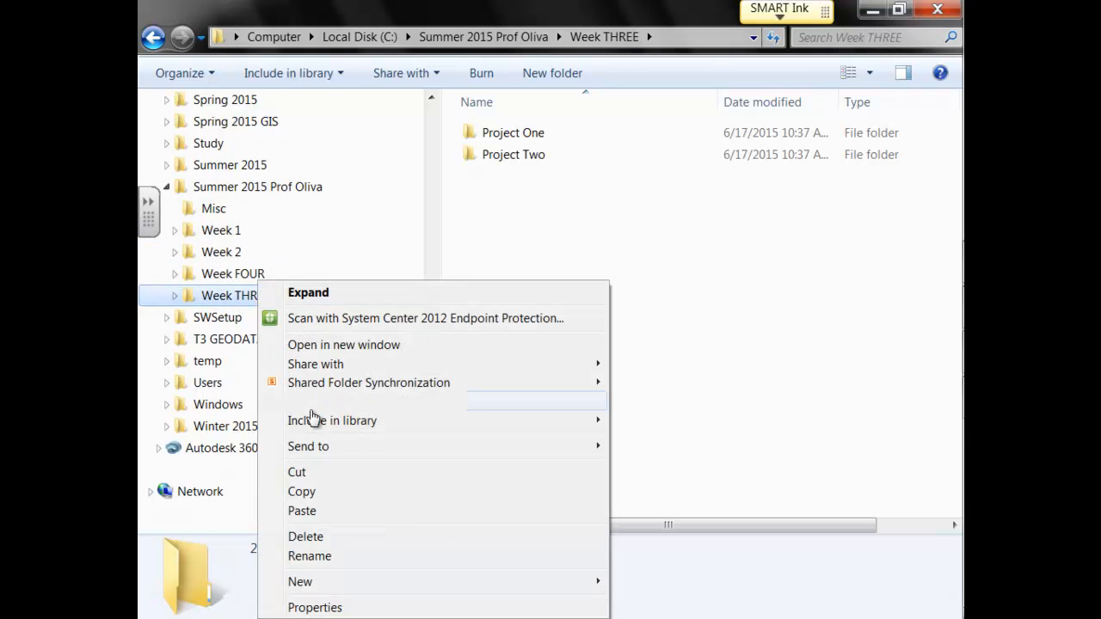
{"action": "left_click", "coordinate": [344, 556]}
{"action": "left_click_drag", "start_coordinate": [272, 296], "coordinate": [237, 297]}
{"action": "type", "text": "3"}
{"action": "key", "text": "Return"}
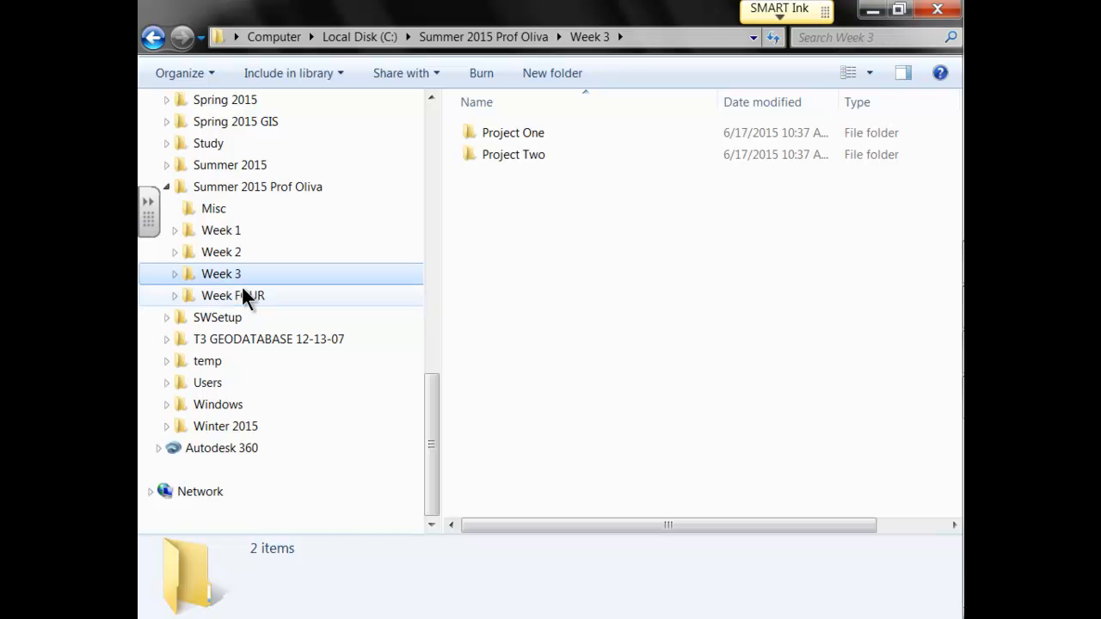
Step: Rename the Week FOUR folder as Week 4
{"action": "left_click", "coordinate": [245, 297]}
{"action": "right_click", "coordinate": [245, 299]}
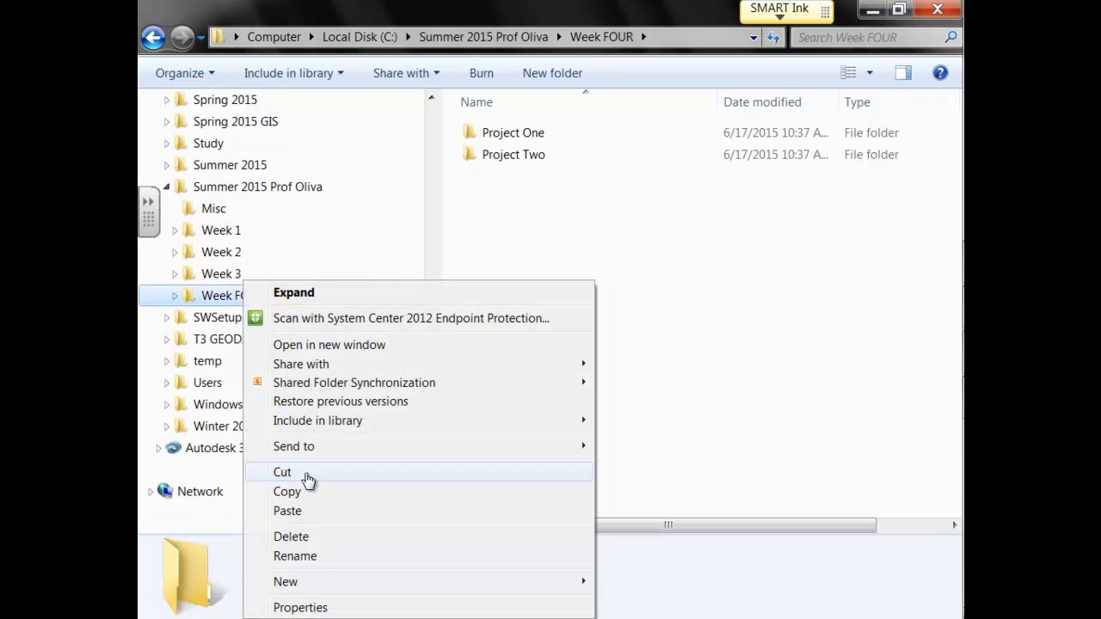
{"action": "left_click", "coordinate": [313, 560]}
{"action": "key", "text": "shift+Left"}
{"action": "key", "text": "shift+Left"}
{"action": "key", "text": "shift+Left"}
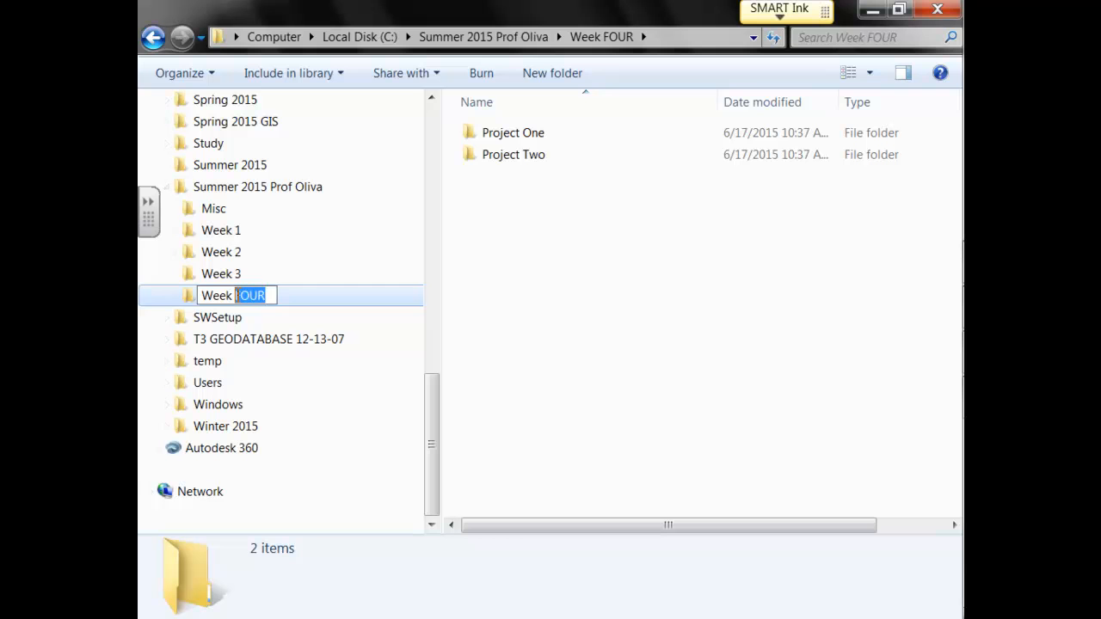
{"action": "type", "text": "4"}
{"action": "key", "text": "Return"}
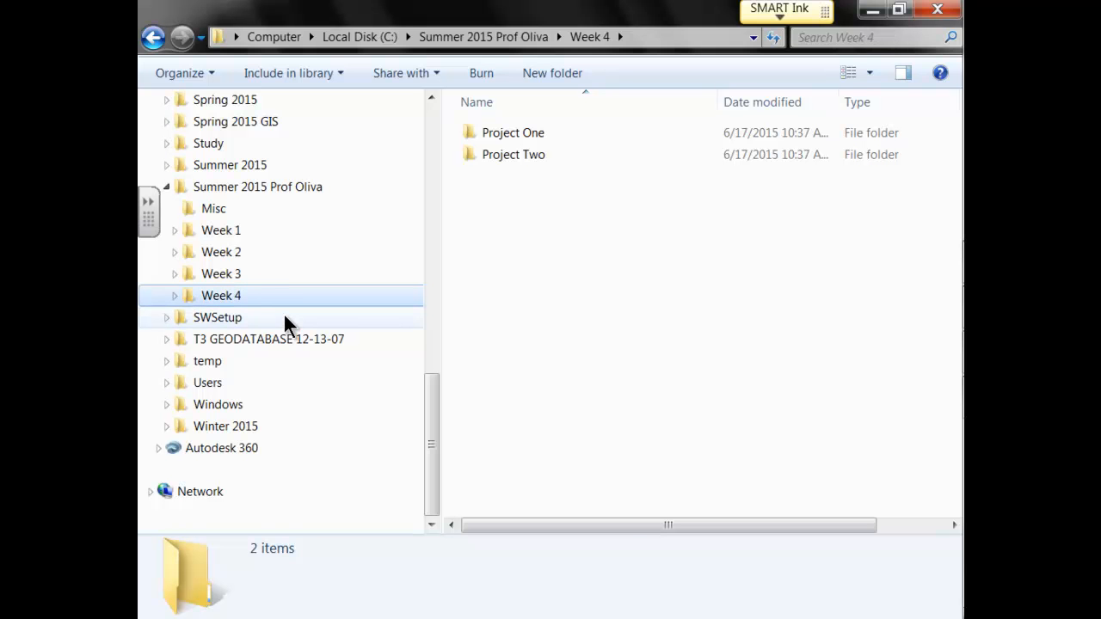
Step: Create a new folder named FINAL Project in the Summer 2015 course folder, alongside the weekly folders
{"action": "left_click", "coordinate": [277, 189]}
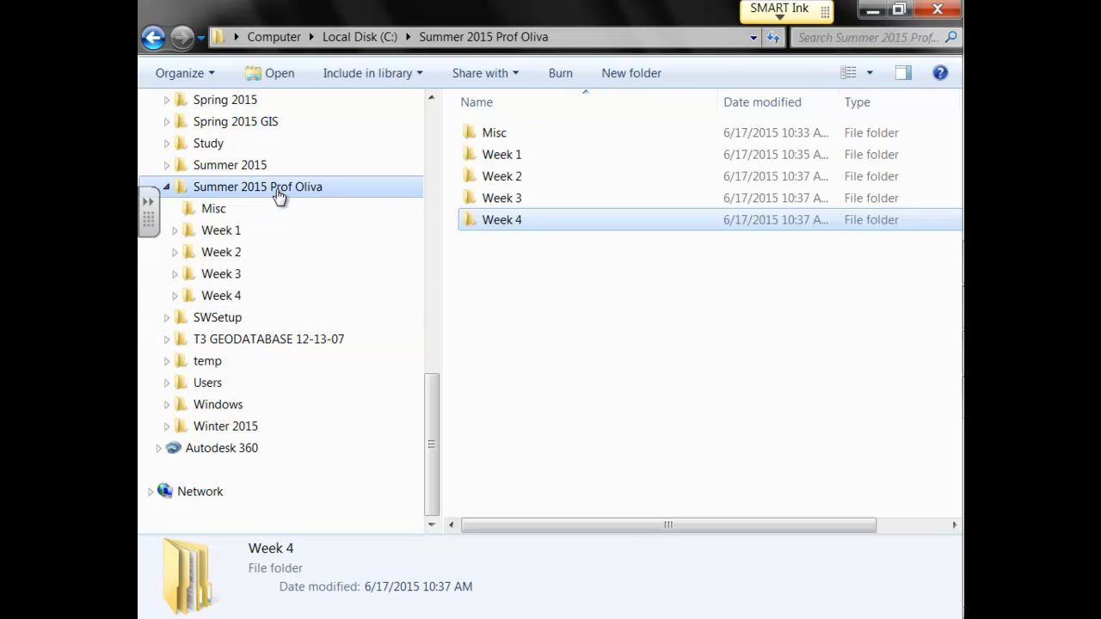
{"action": "right_click", "coordinate": [277, 196]}
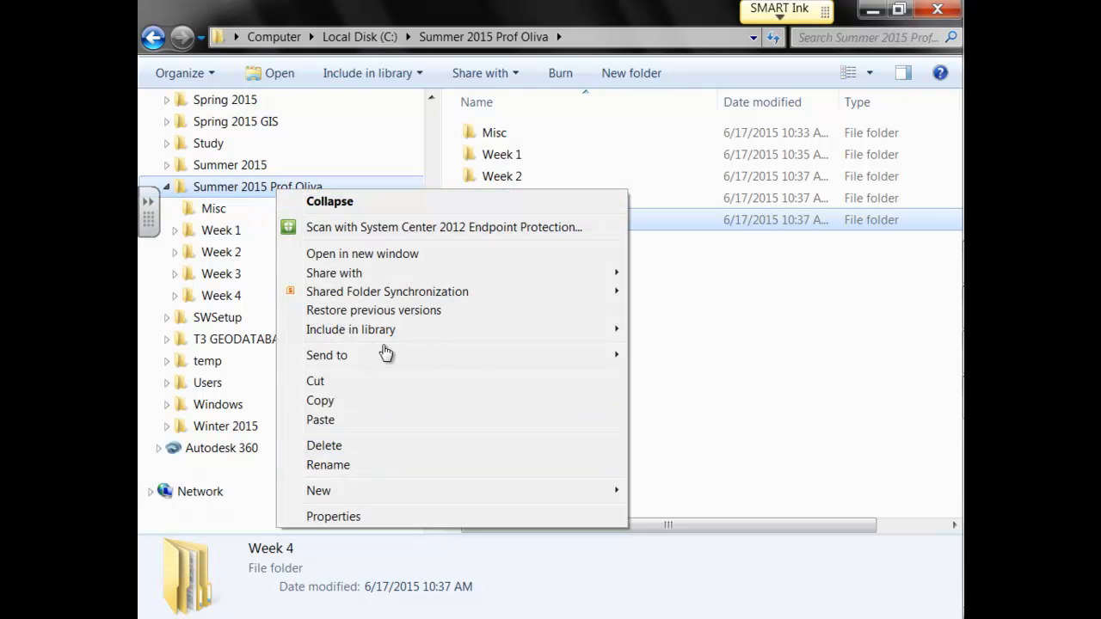
{"action": "left_click", "coordinate": [210, 188]}
{"action": "left_click", "coordinate": [624, 74]}
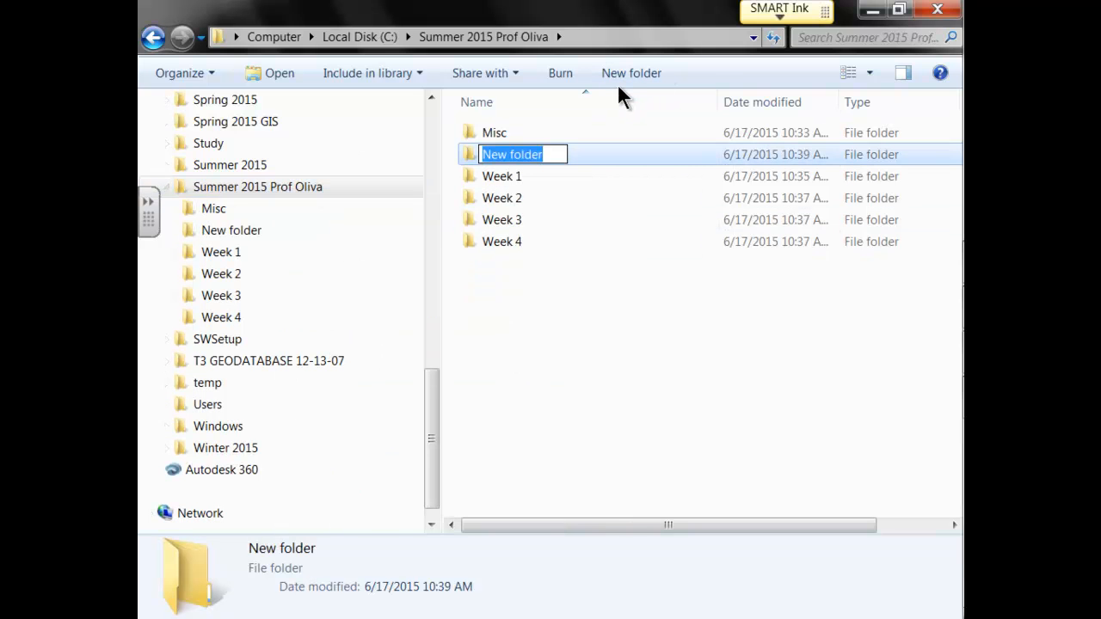
{"action": "type", "text": "FINAL P"}
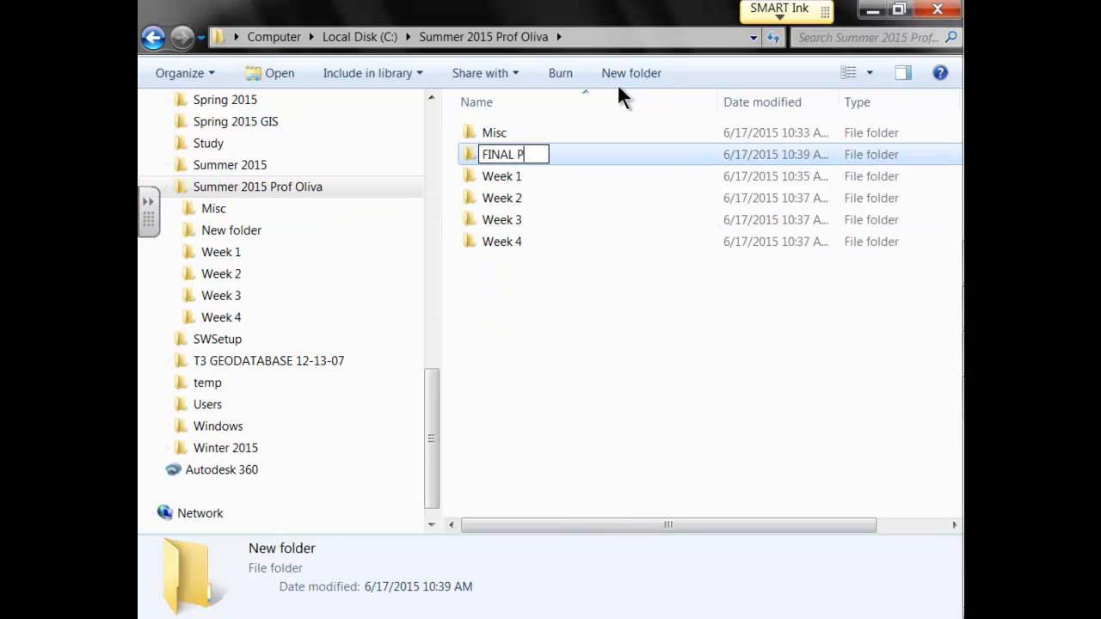
{"action": "type", "text": "roject"}
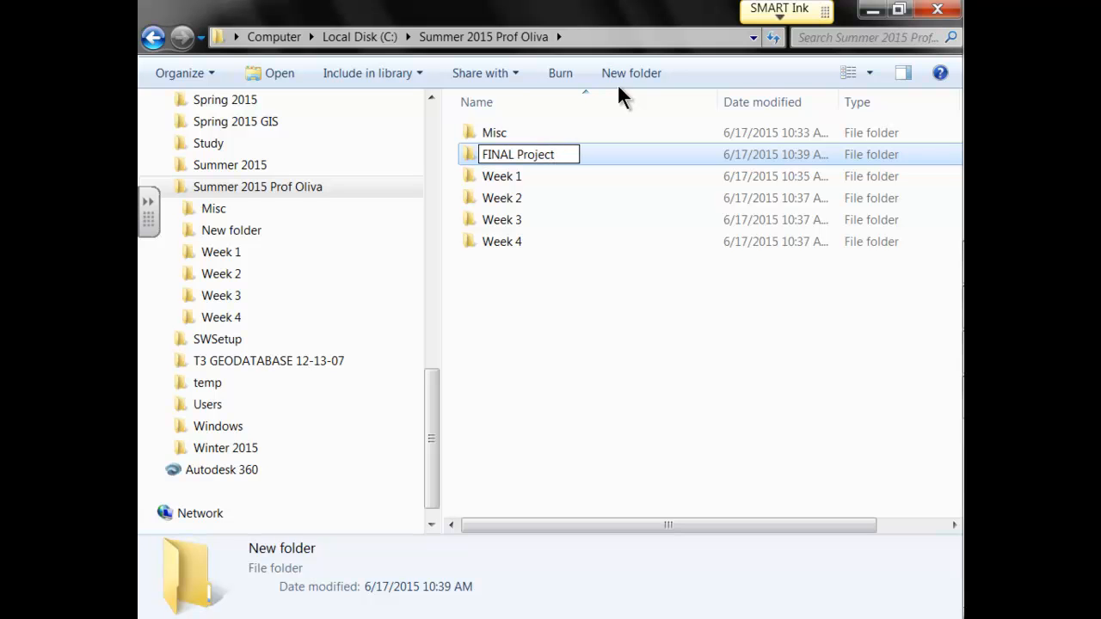
{"action": "key", "text": "Return"}
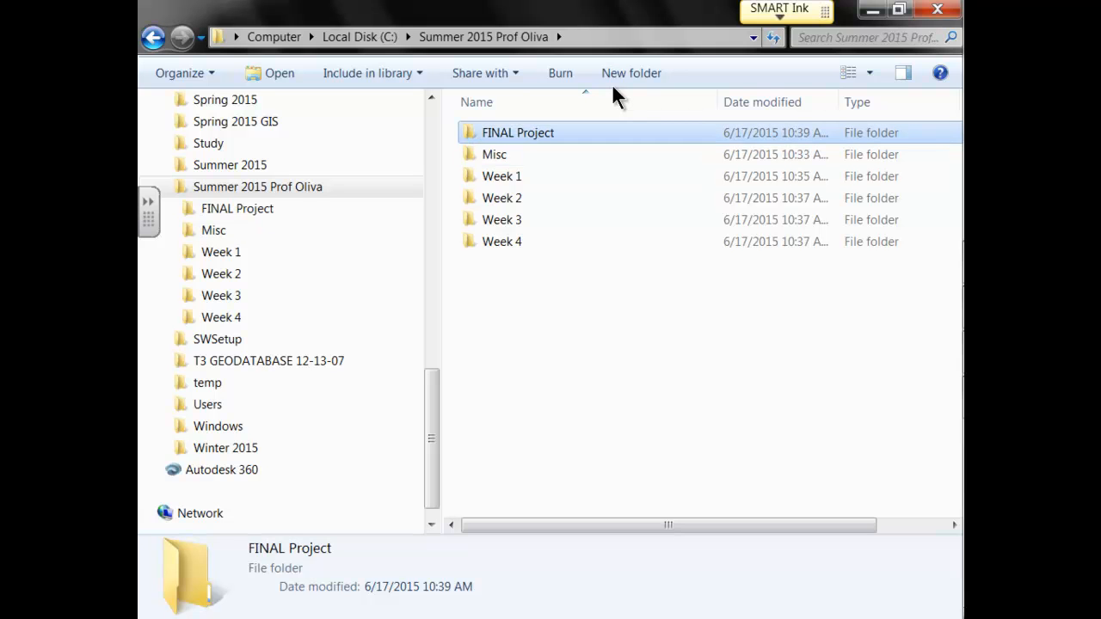
Step: Expand the Week 1, Week 2, Week 3 and Week 4 folders in the folder tree to examine their project subfolders
{"action": "left_click", "coordinate": [174, 251]}
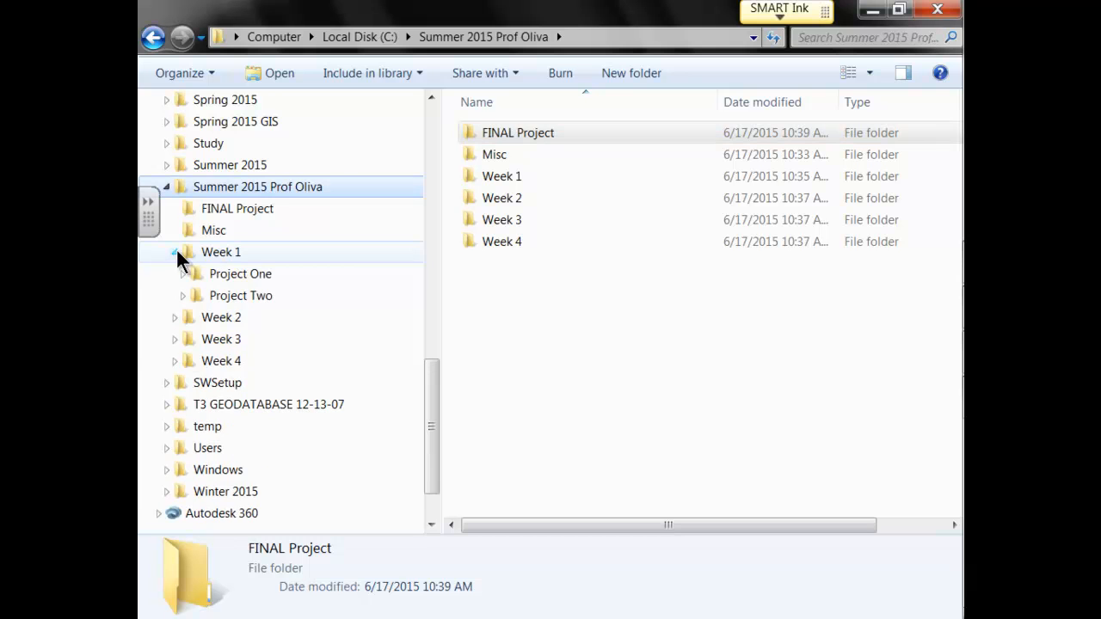
{"action": "left_click", "coordinate": [172, 318]}
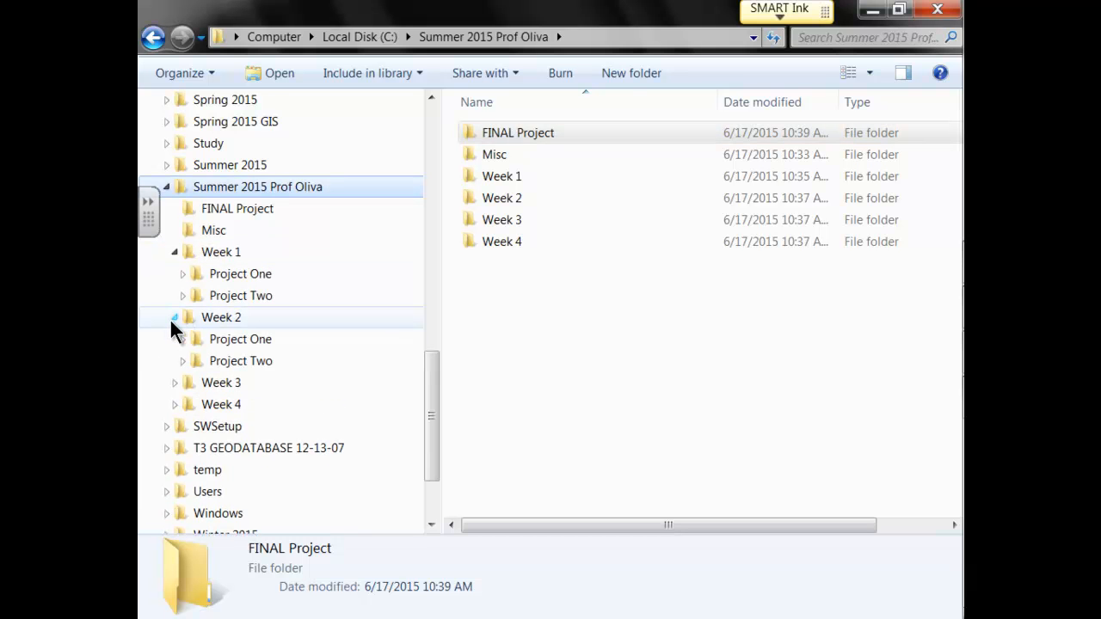
{"action": "left_click", "coordinate": [175, 383]}
{"action": "left_click", "coordinate": [176, 447]}
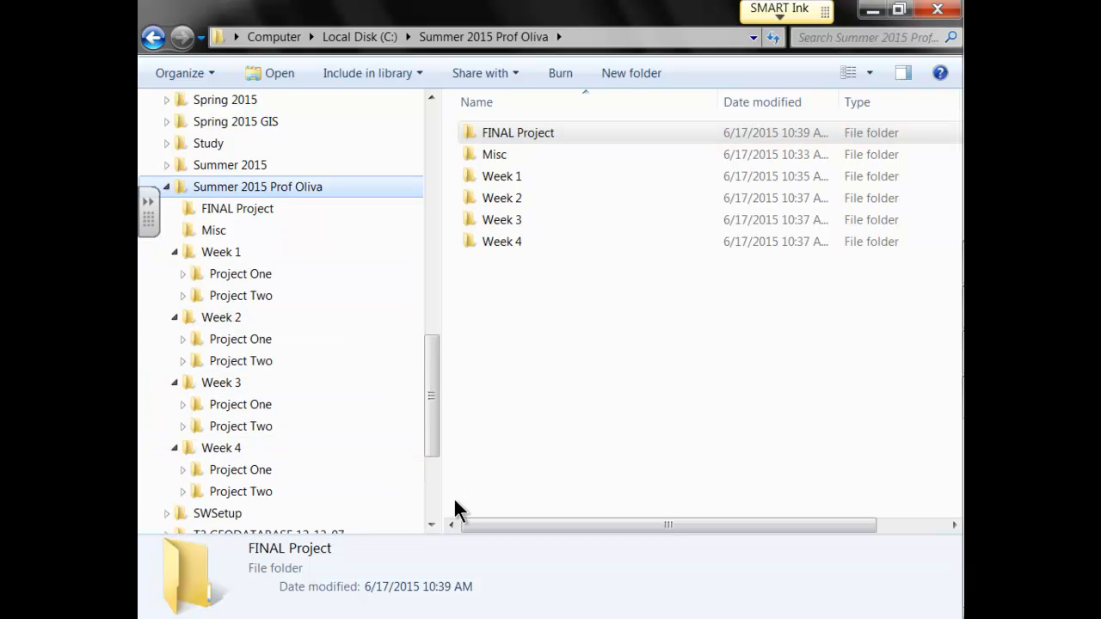
Step: Collapse the Summer 2015 course folder in the folder tree and minimize the file browser window
{"action": "mouse_move", "coordinate": [431, 368]}
{"action": "left_mouse_down"}
{"action": "mouse_move", "coordinate": [430, 382]}
{"action": "mouse_move", "coordinate": [432, 367]}
{"action": "left_mouse_up"}
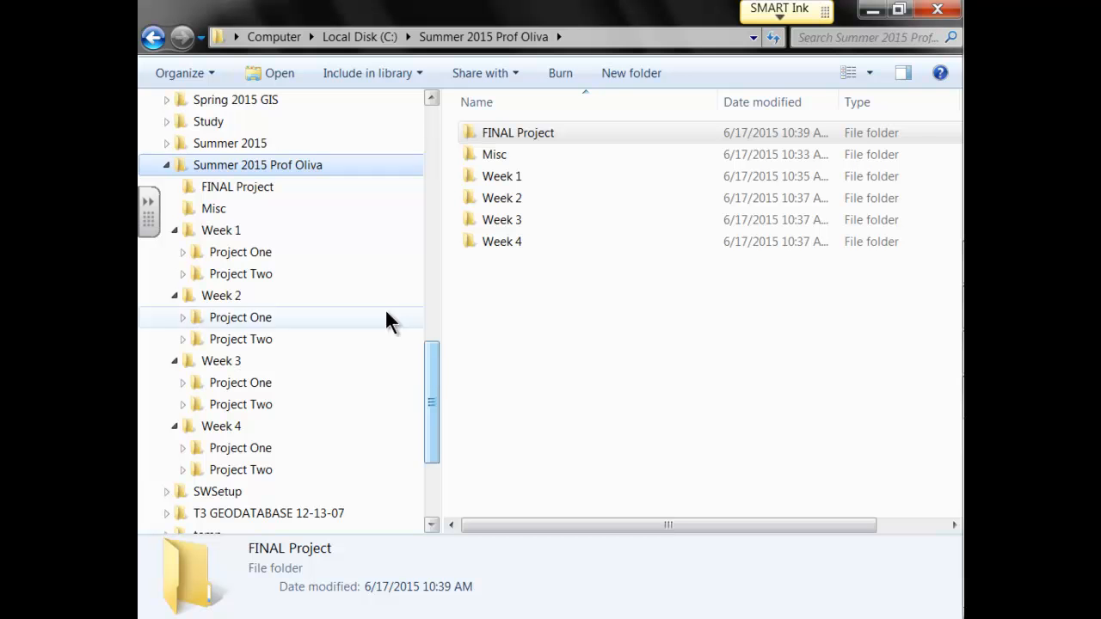
{"action": "left_click", "coordinate": [167, 164]}
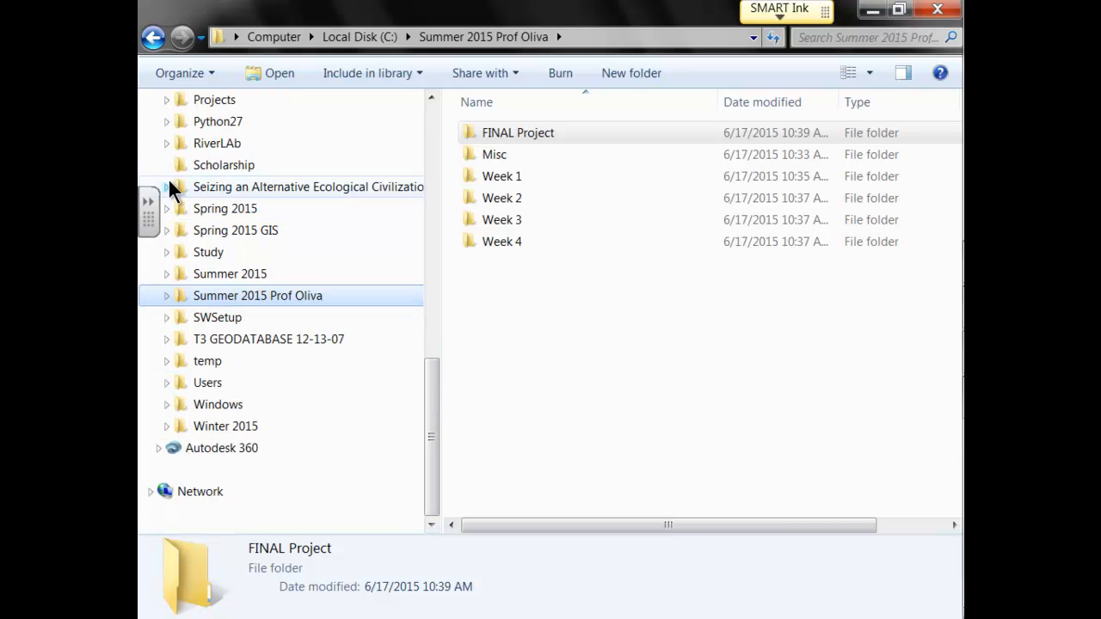
{"action": "mouse_move", "coordinate": [896, 7]}
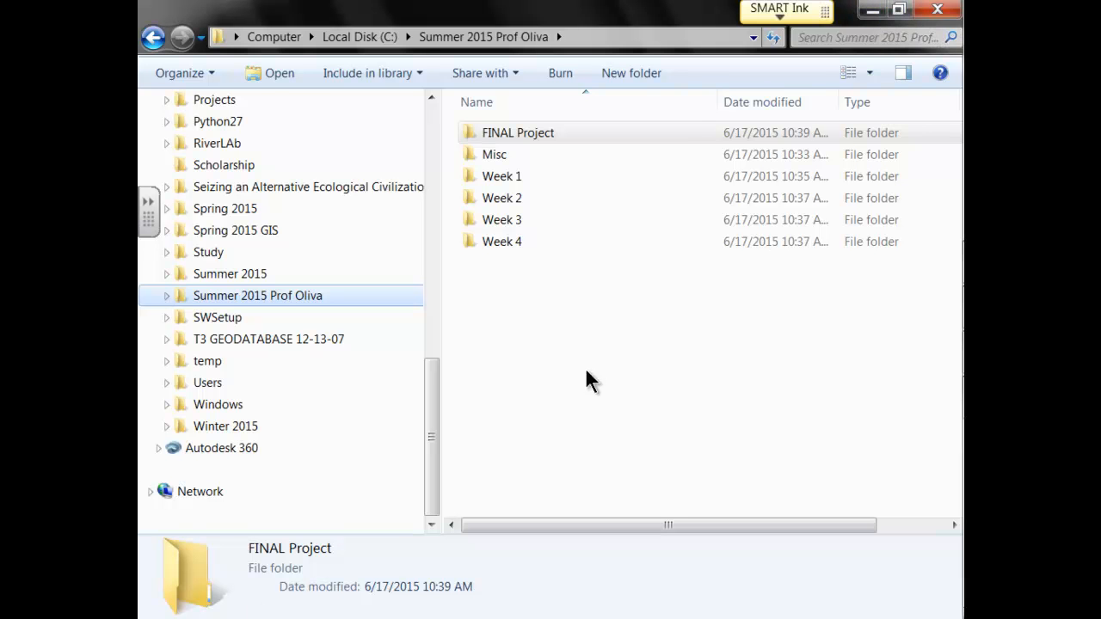
{"action": "left_click", "coordinate": [872, 10]}
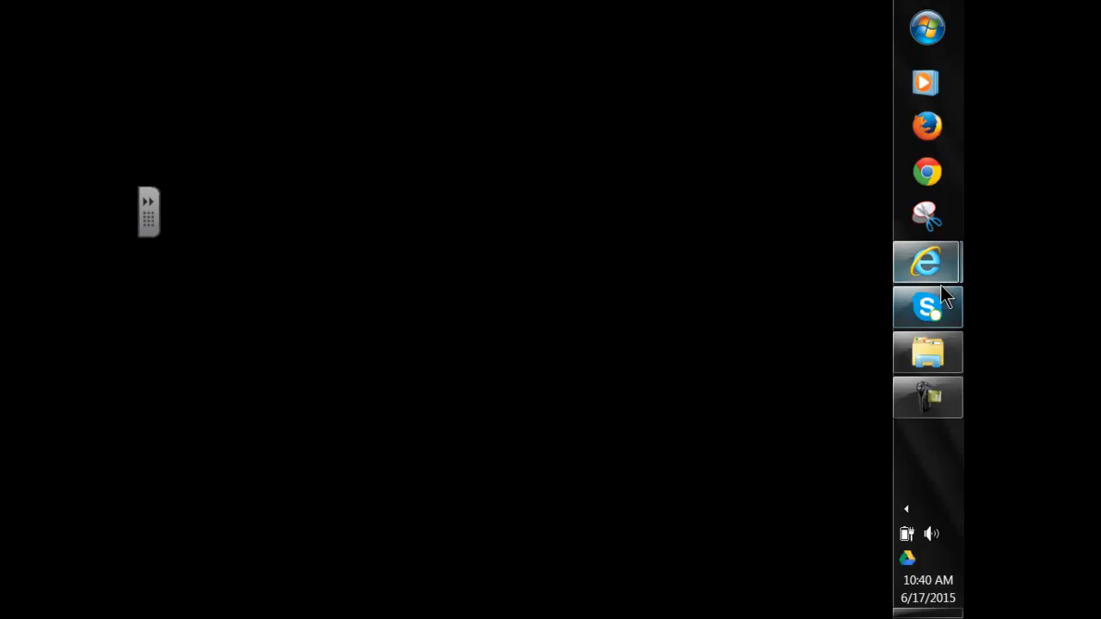
{"action": "mouse_move", "coordinate": [944, 288]}
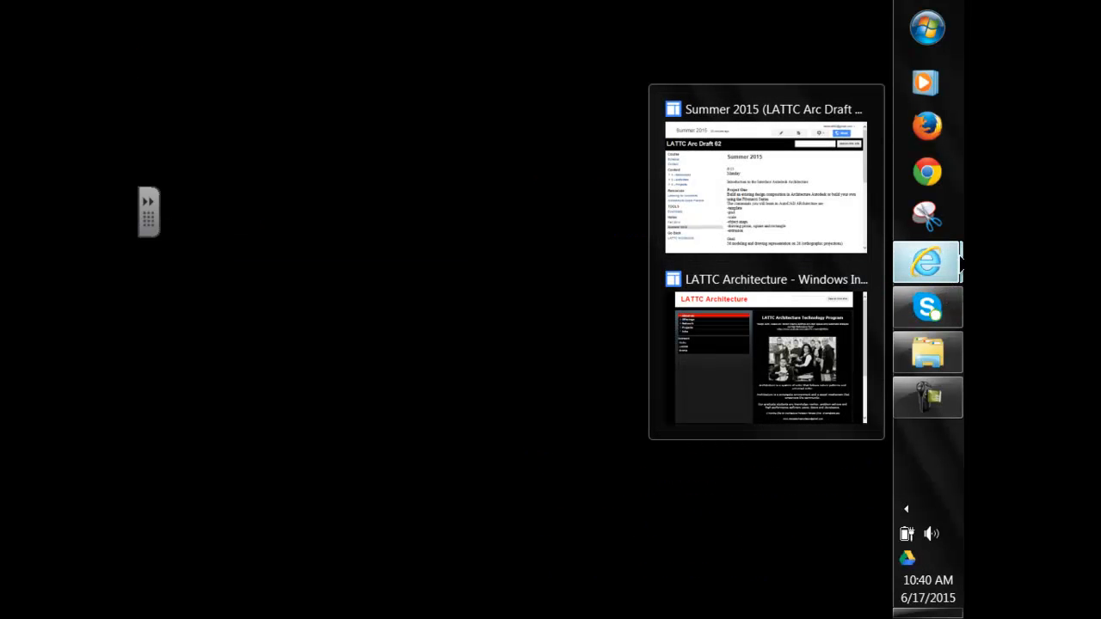
{"action": "left_click", "coordinate": [851, 345]}
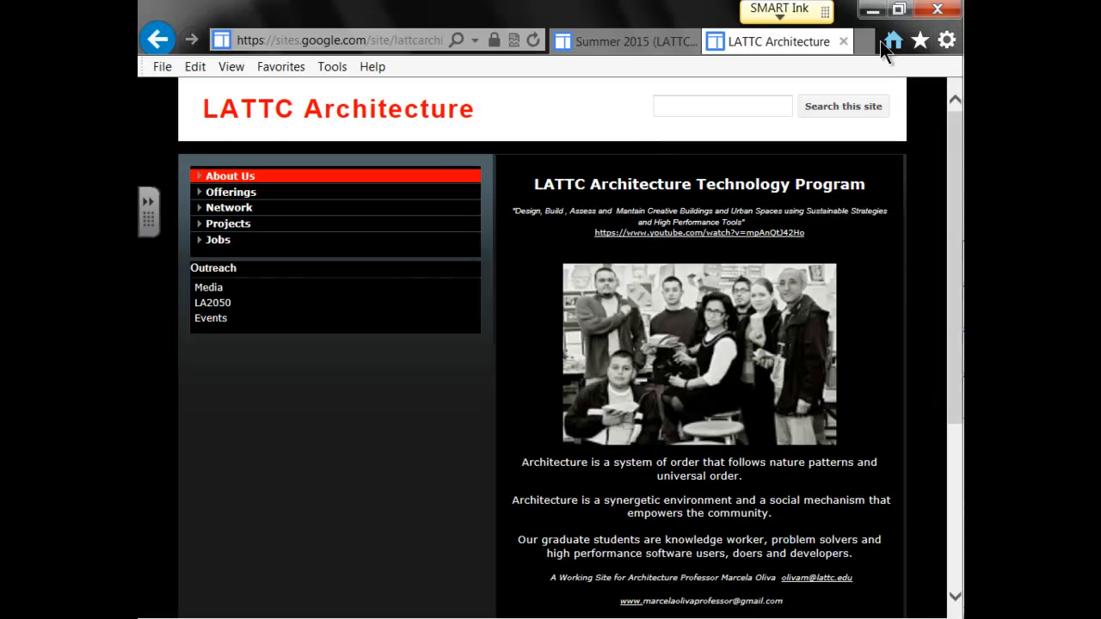
{"action": "left_click", "coordinate": [862, 42]}
{"action": "type", "text": "w"}
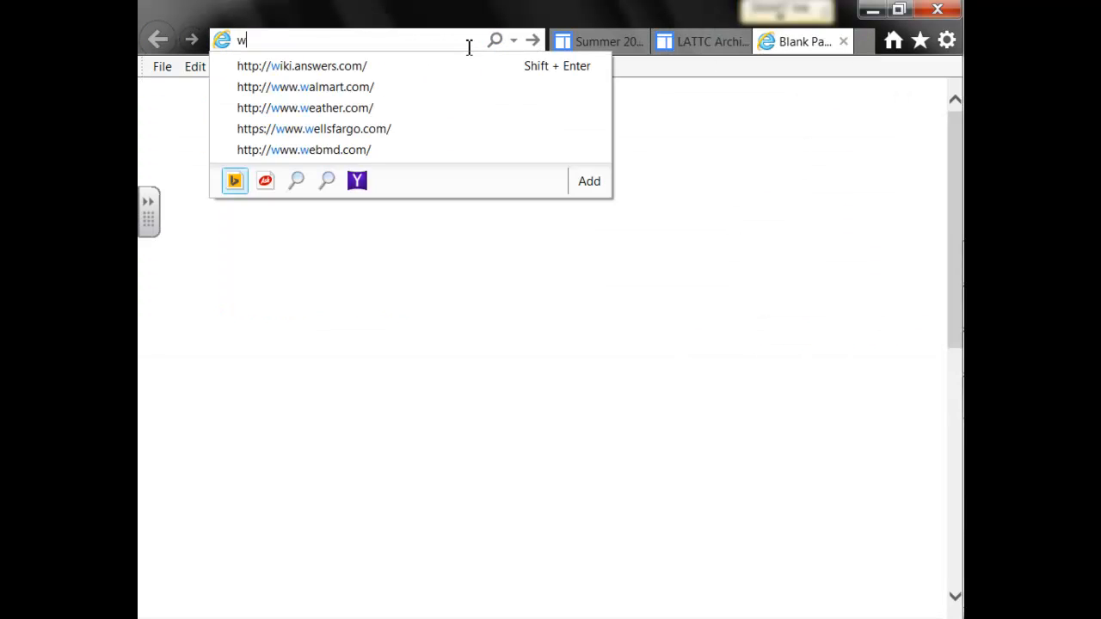
{"action": "type", "text": "ww.gmail.com"}
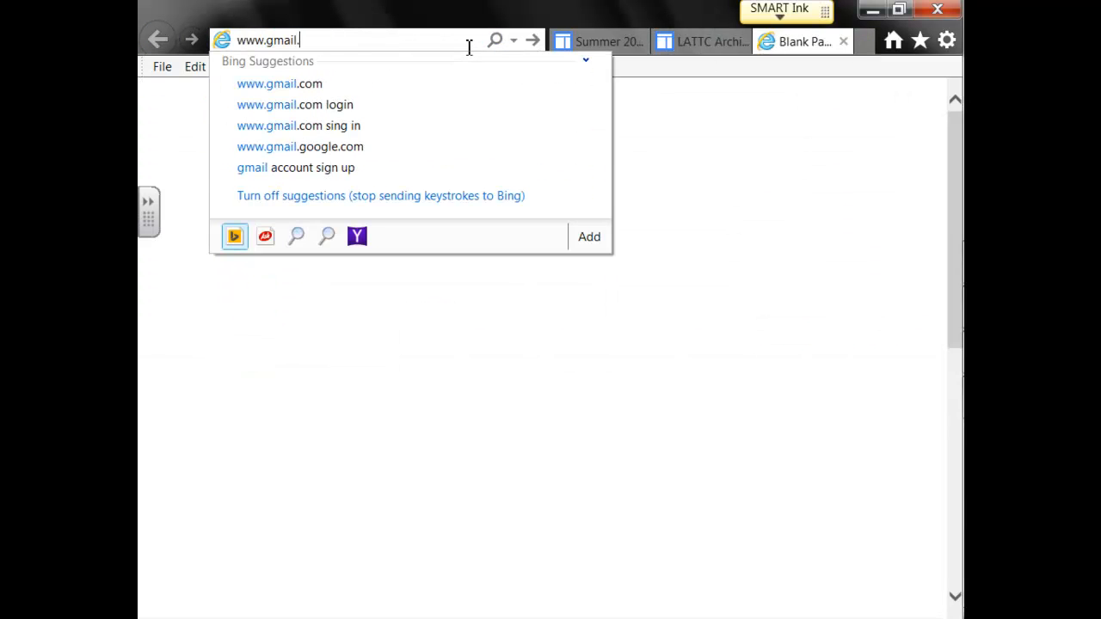
{"action": "key", "text": "Return"}
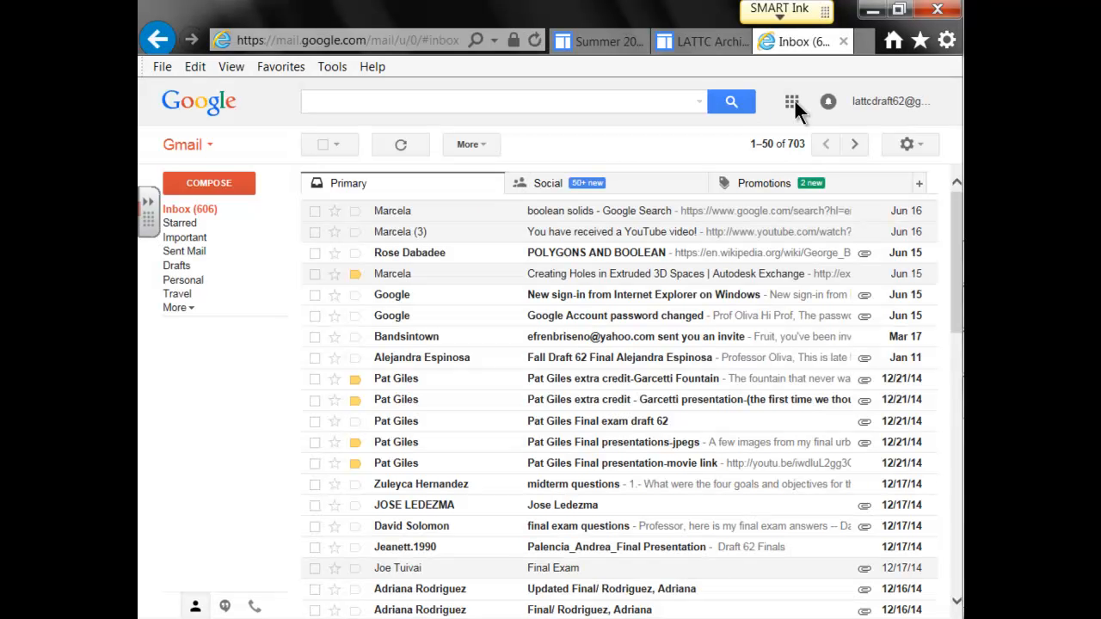
Step: Open Google Drive from the Gmail inbox and start a file upload to My Drive
{"action": "left_click", "coordinate": [791, 102]}
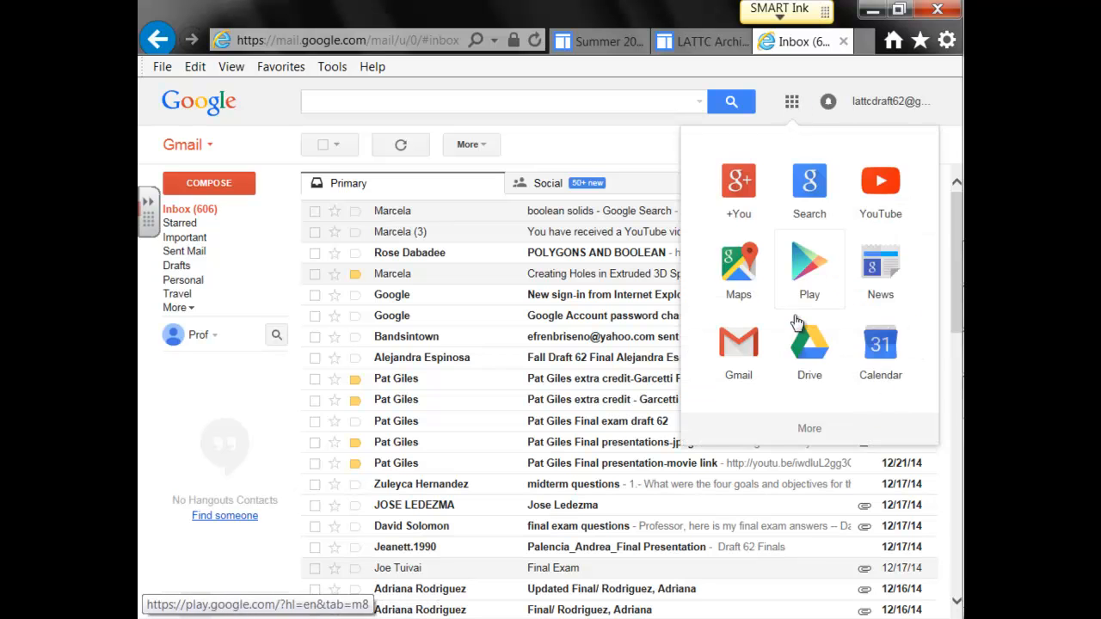
{"action": "left_click", "coordinate": [812, 353]}
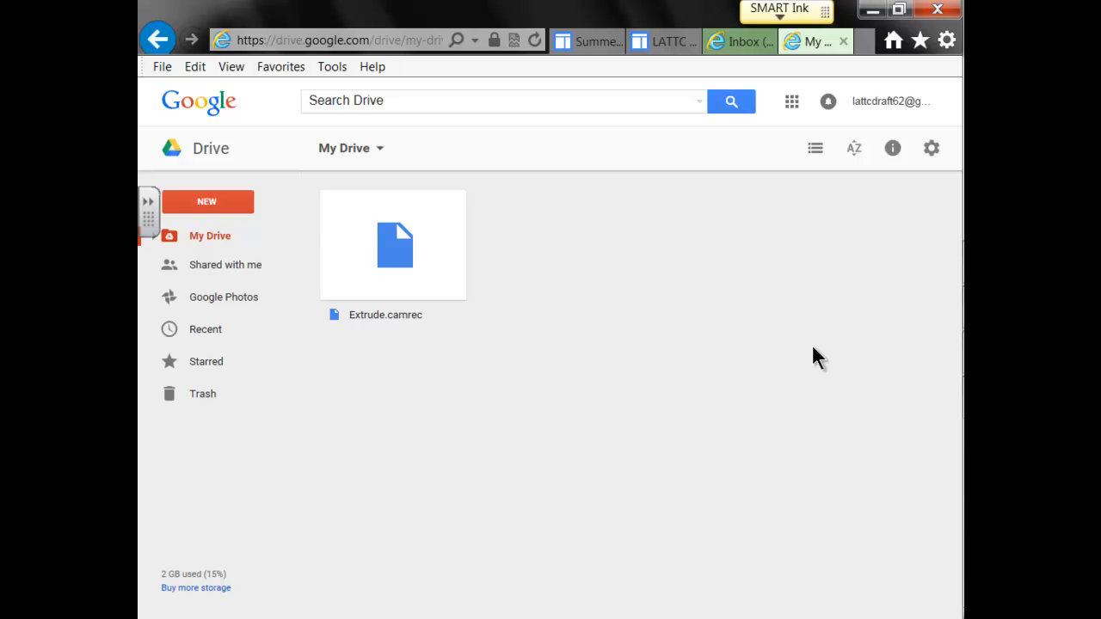
{"action": "left_click", "coordinate": [367, 159]}
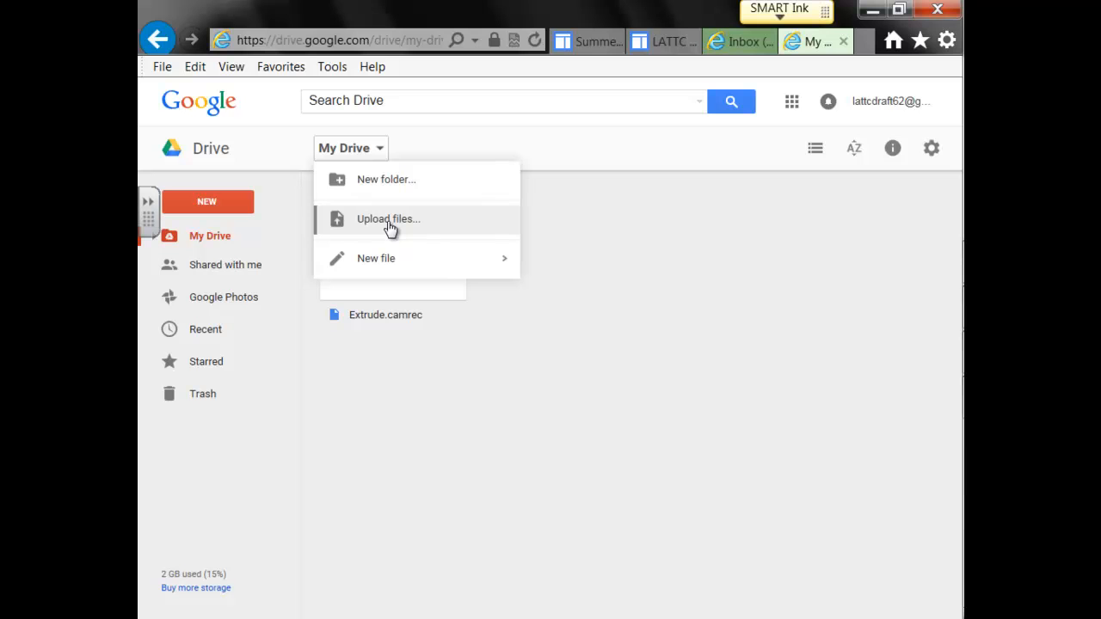
{"action": "left_click", "coordinate": [388, 220]}
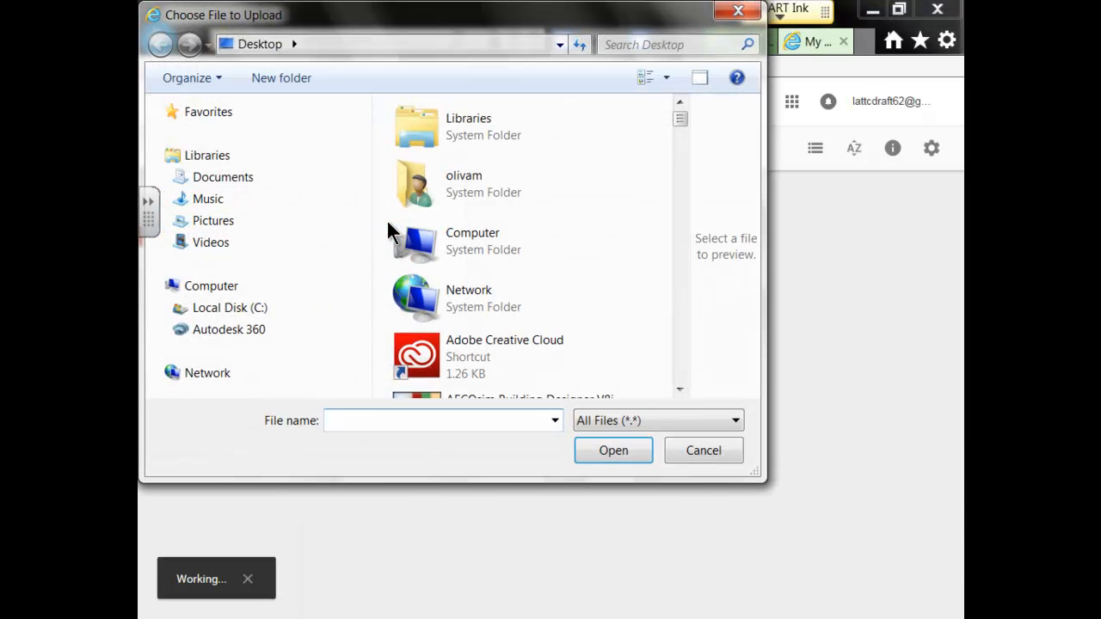
Step: Browse for the upload file on Local Disk (C:), opening the Week 4 folder inside the Summer 2015 course folder
{"action": "left_click", "coordinate": [245, 311]}
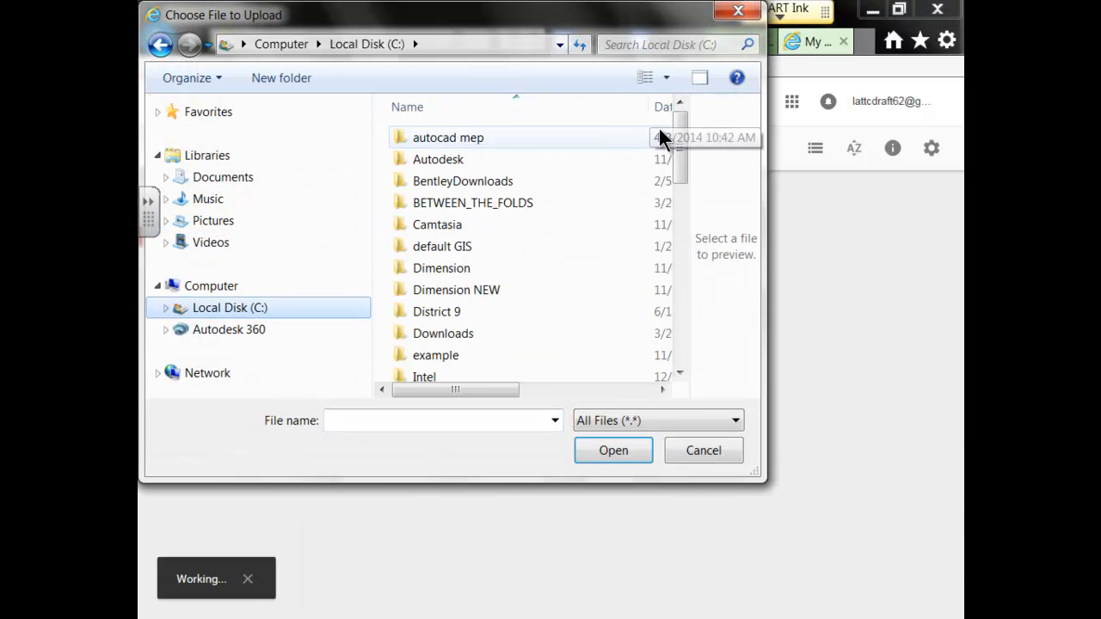
{"action": "left_click_drag", "start_coordinate": [680, 152], "coordinate": [680, 280]}
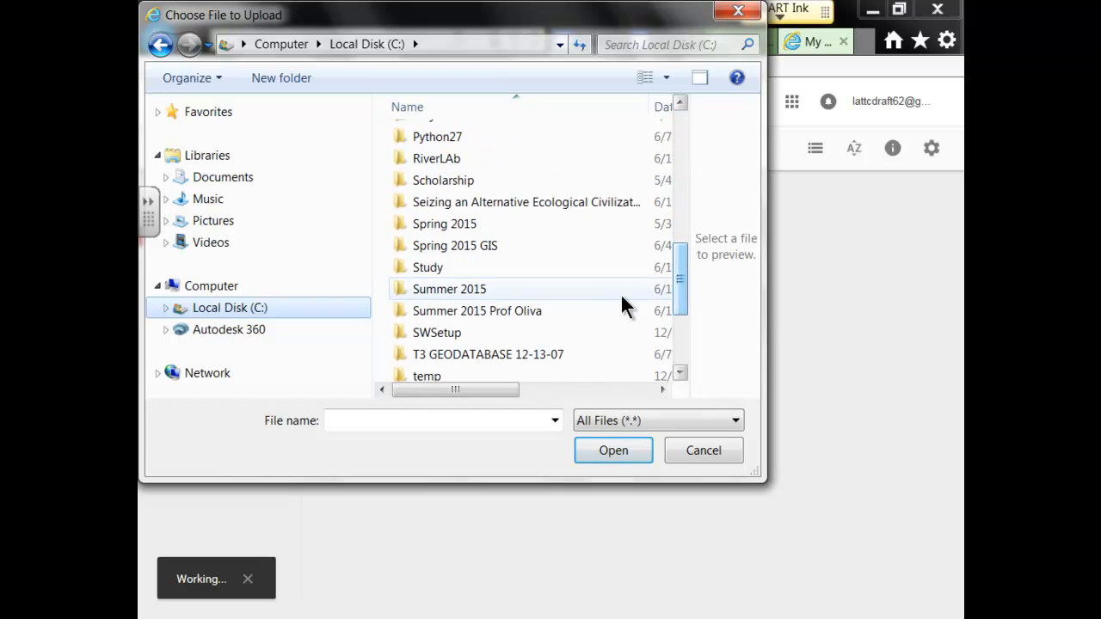
{"action": "left_click", "coordinate": [532, 310]}
{"action": "left_click", "coordinate": [531, 309]}
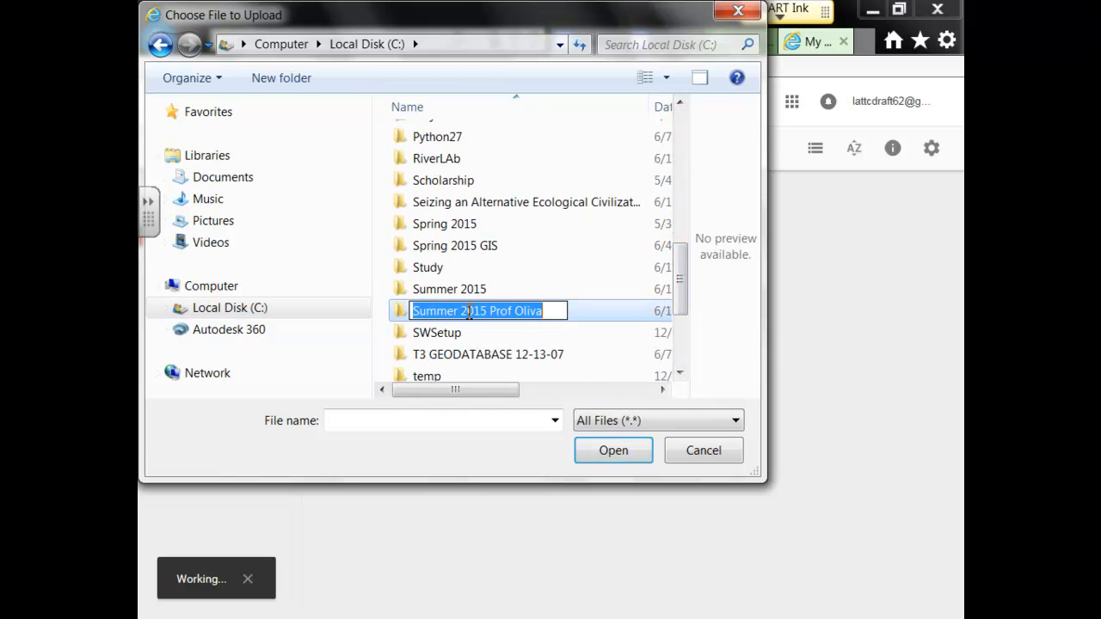
{"action": "left_click", "coordinate": [402, 309]}
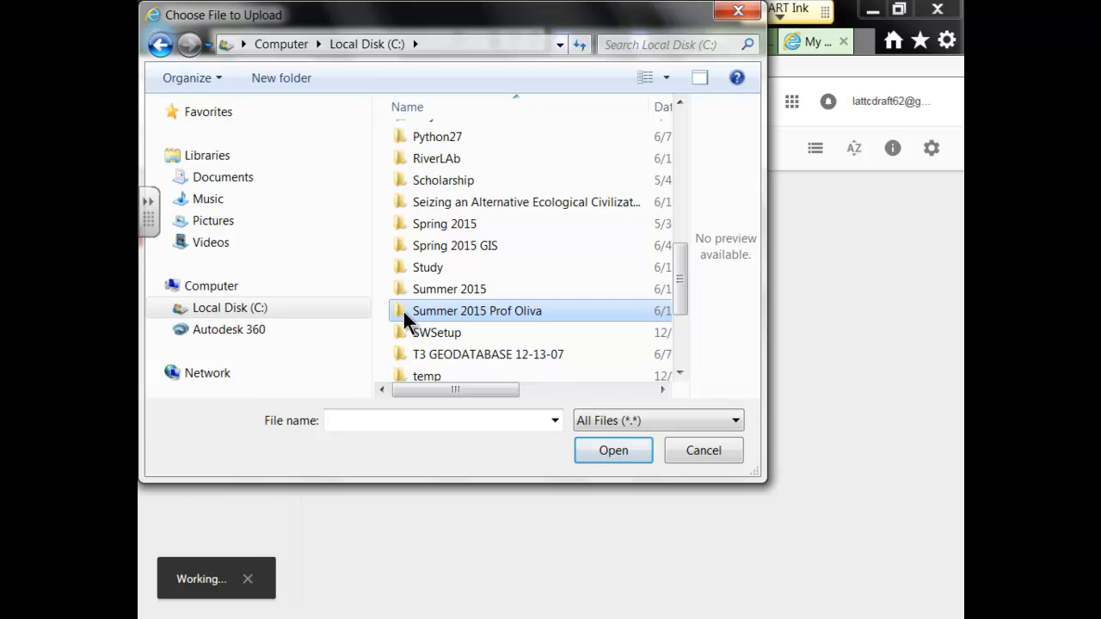
{"action": "double_click", "coordinate": [404, 314]}
{"action": "left_click", "coordinate": [426, 244]}
{"action": "double_click", "coordinate": [425, 246]}
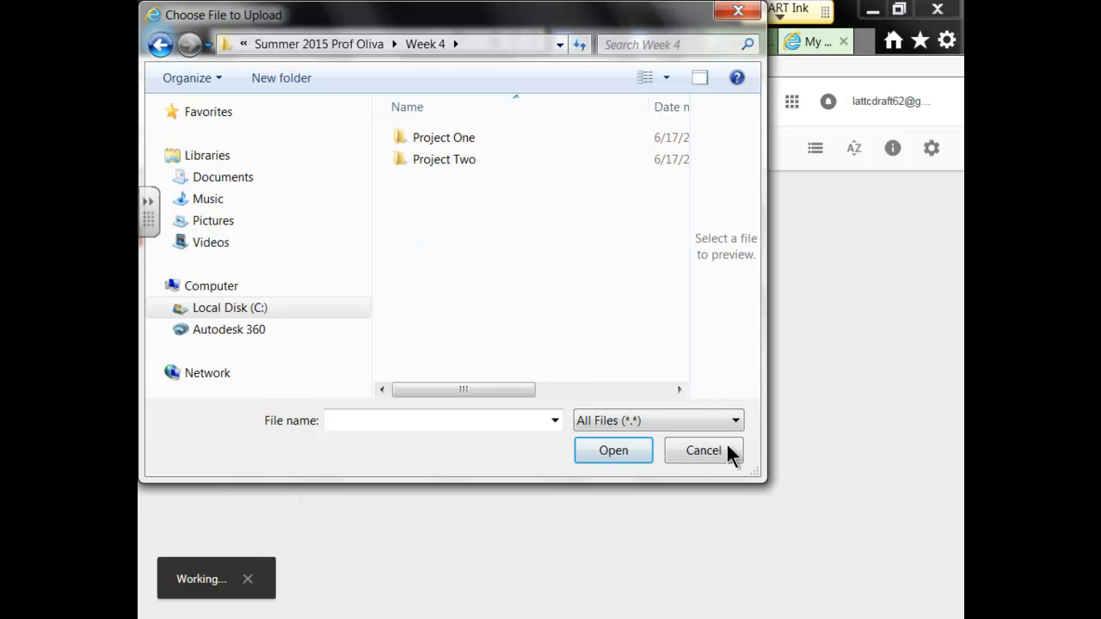